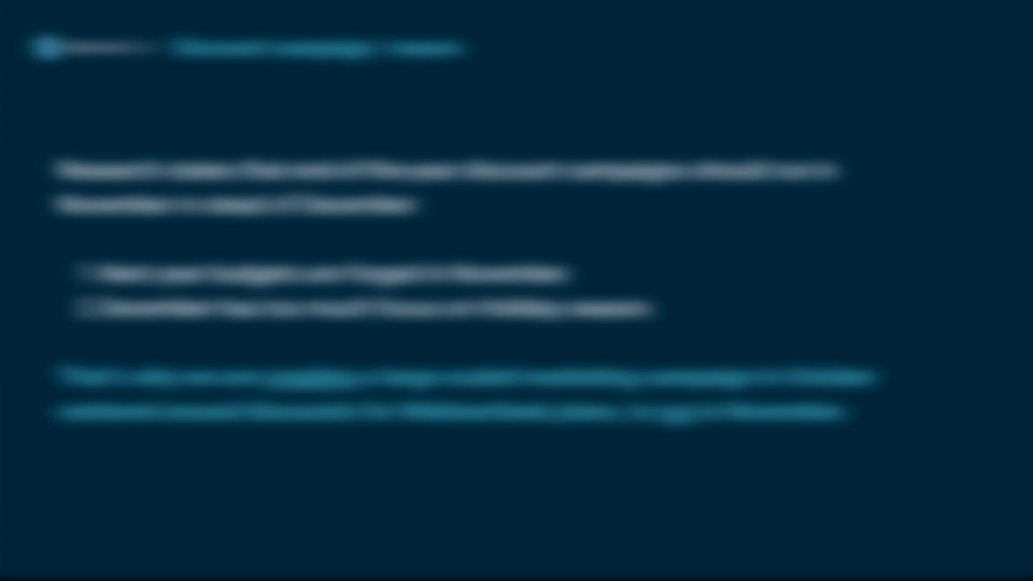
key("Right")
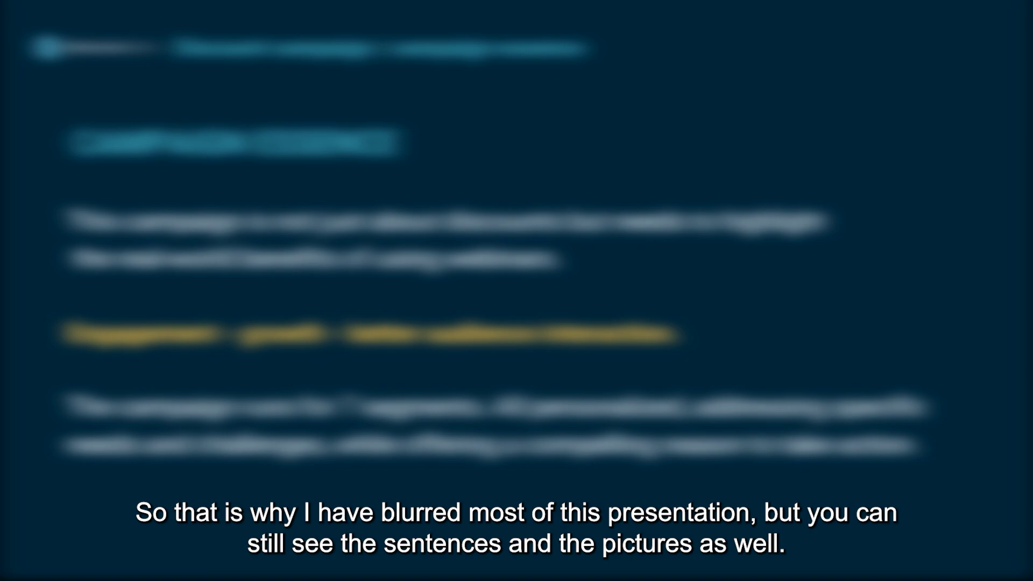
key("Right")
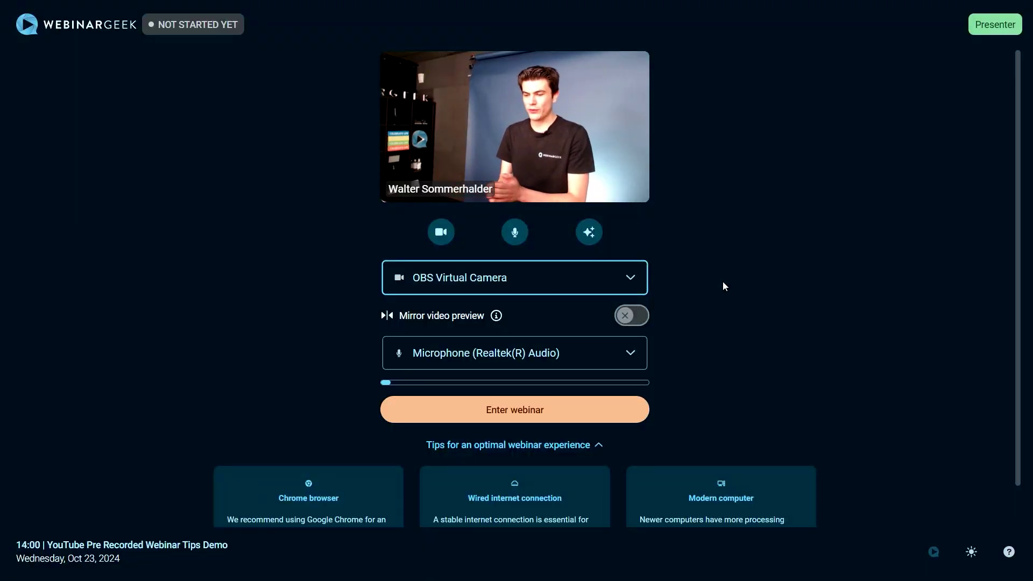
Step: Enter the webinar as presenter and dismiss the notice about the webinar not having started
left_click(546, 416)
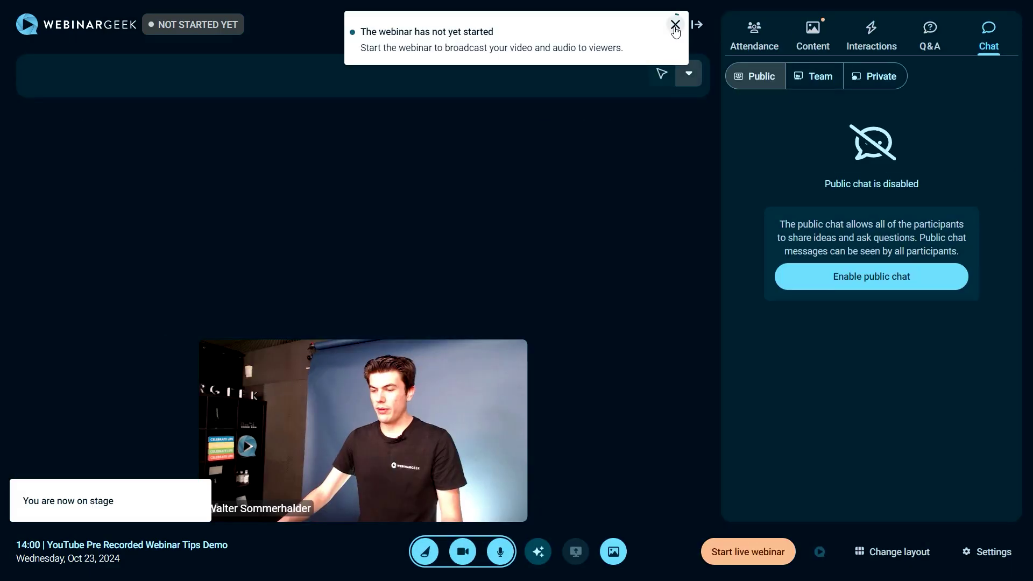
left_click(675, 25)
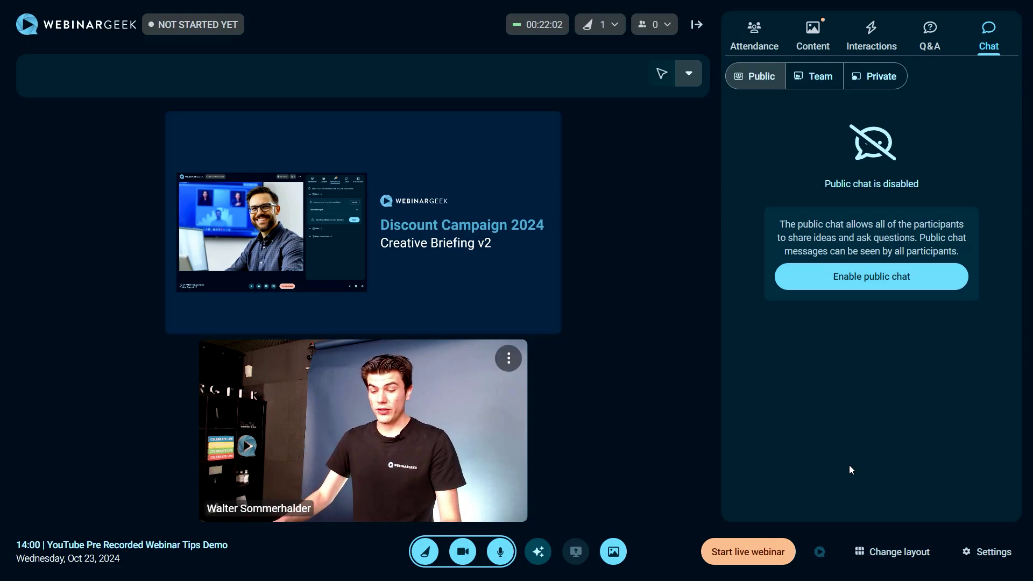
left_click(978, 554)
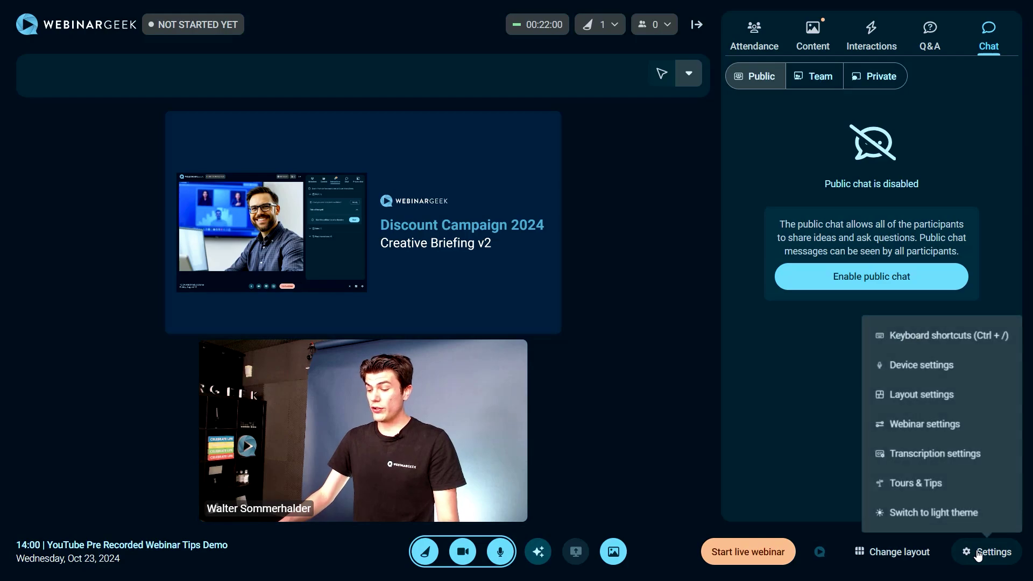
left_click(926, 394)
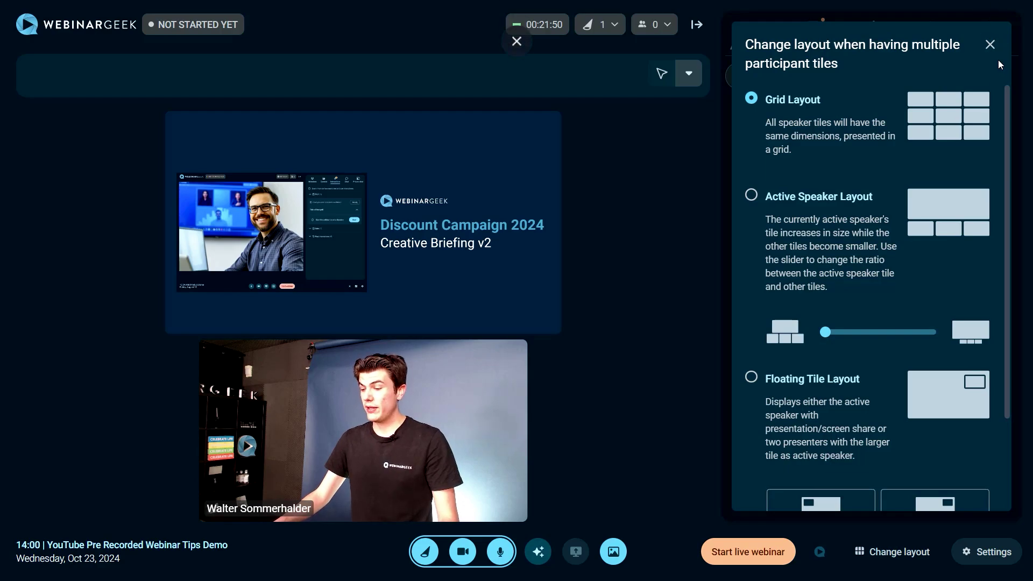
left_click(990, 44)
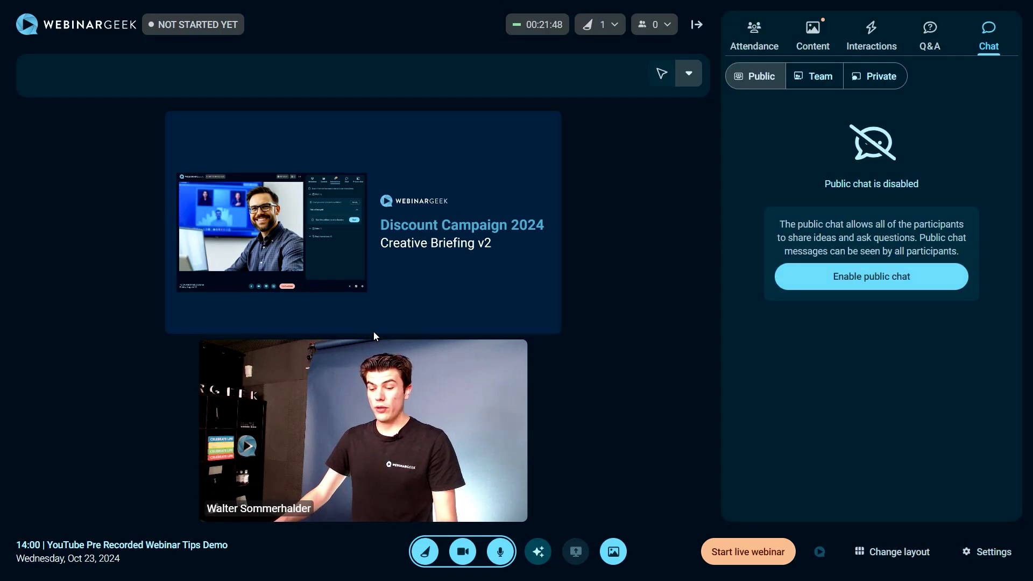
Step: Open the layout settings and try the tile size ratio at its maximum before returning it to the minimum
left_click(987, 551)
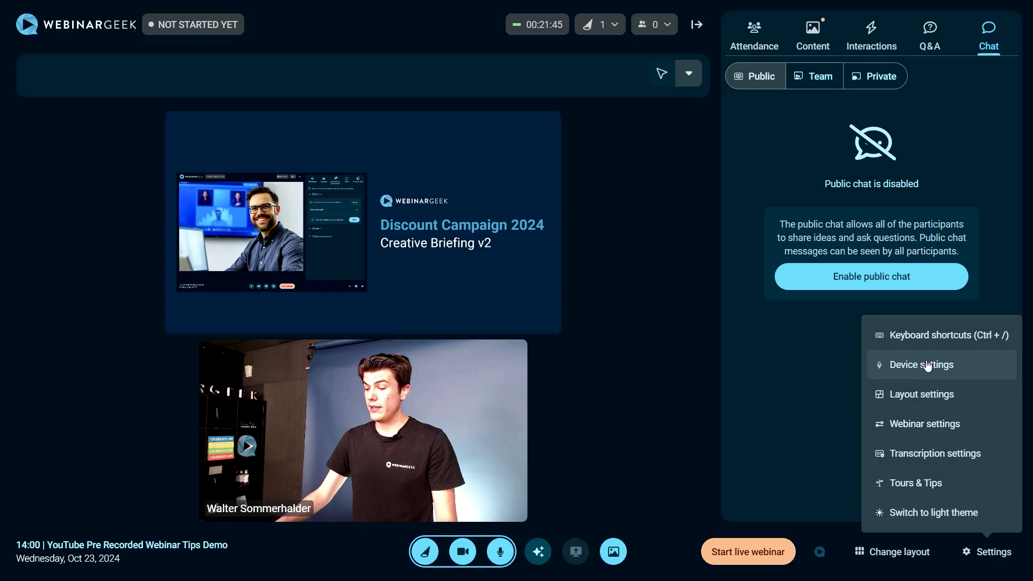
left_click(922, 395)
left_click_drag(831, 337, 922, 340)
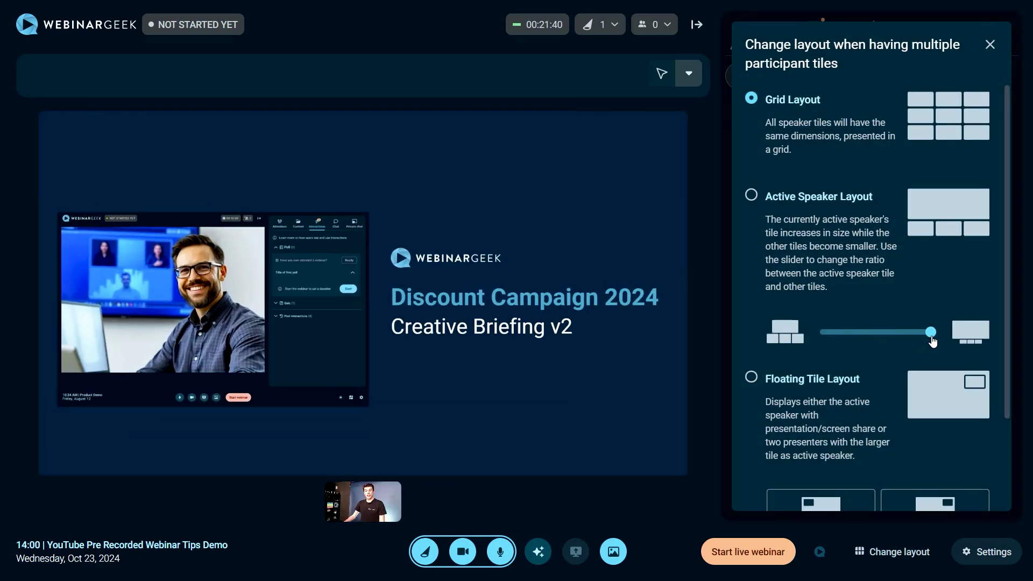
left_click_drag(885, 342, 801, 344)
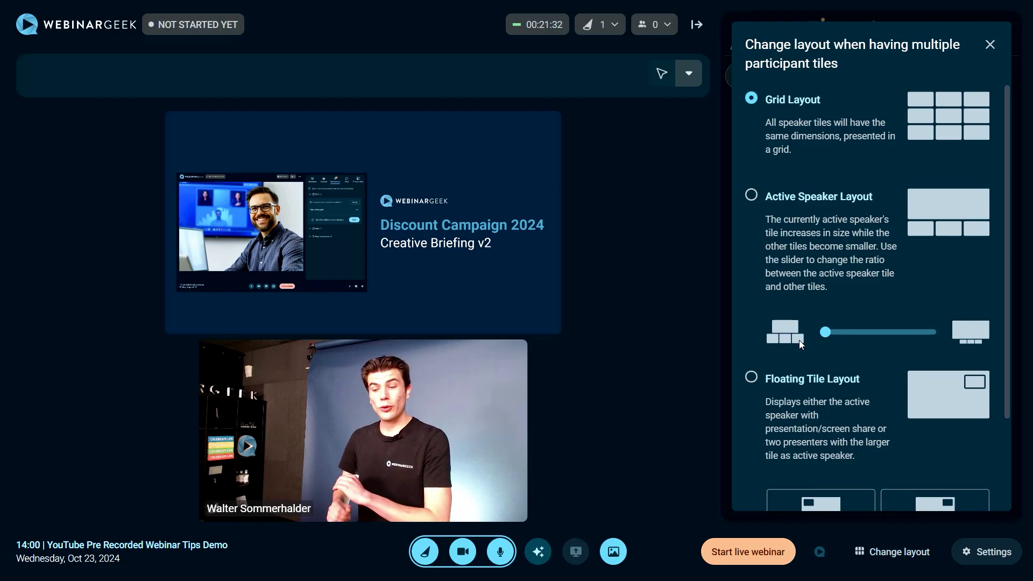
Step: Switch to the Floating Tile Layout, try the bottom-left and top-left corners, and settle on the top-right corner for the speaker tile
scroll(856, 409, "down", 1)
scroll(856, 404, "down", 2)
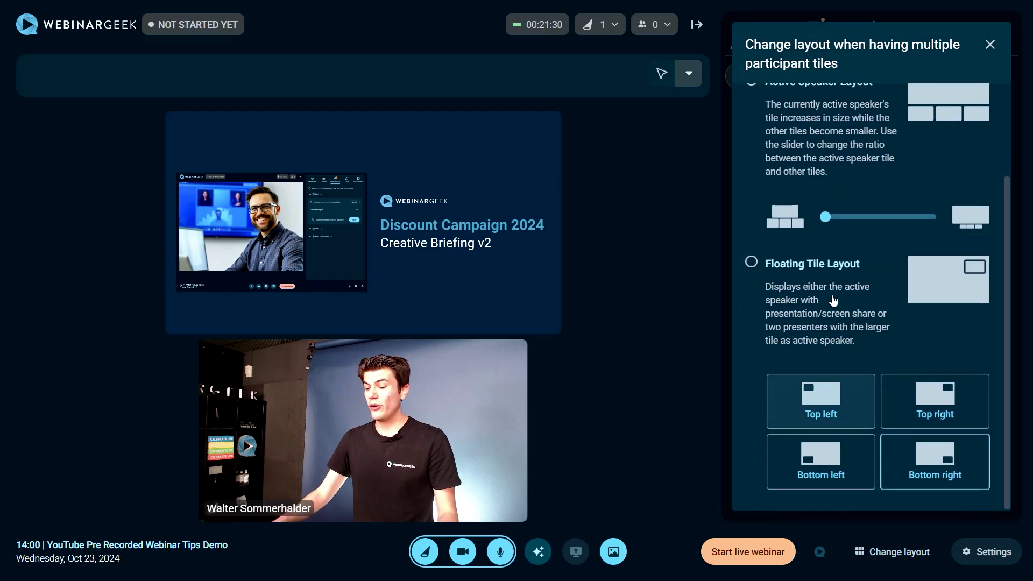
left_click(751, 262)
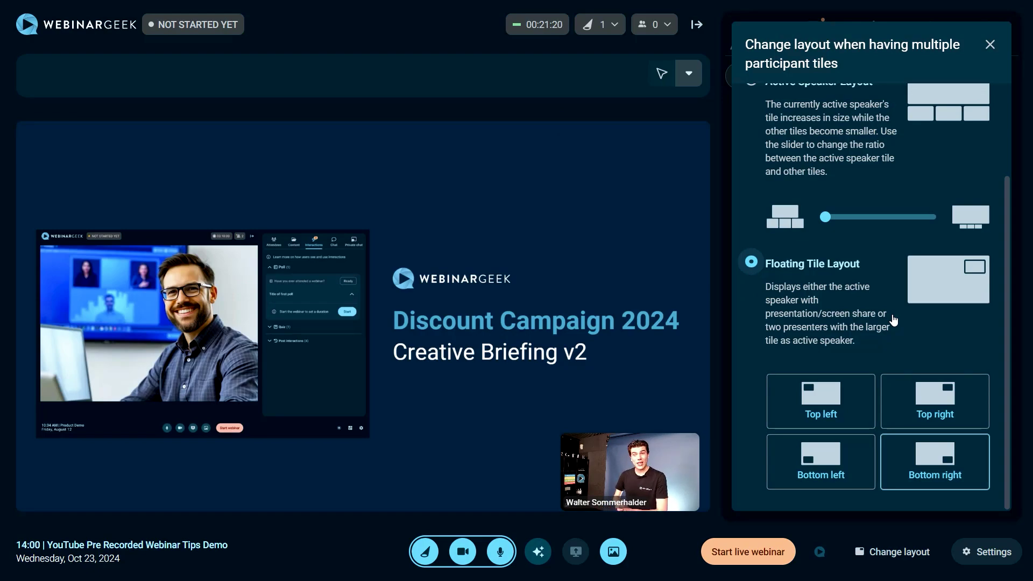
left_click(841, 469)
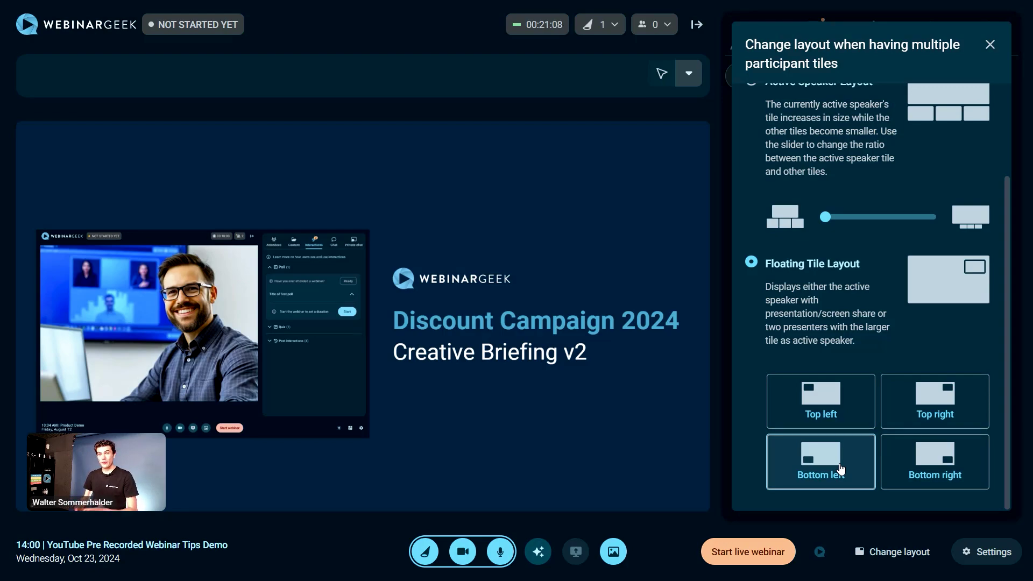
left_click(827, 401)
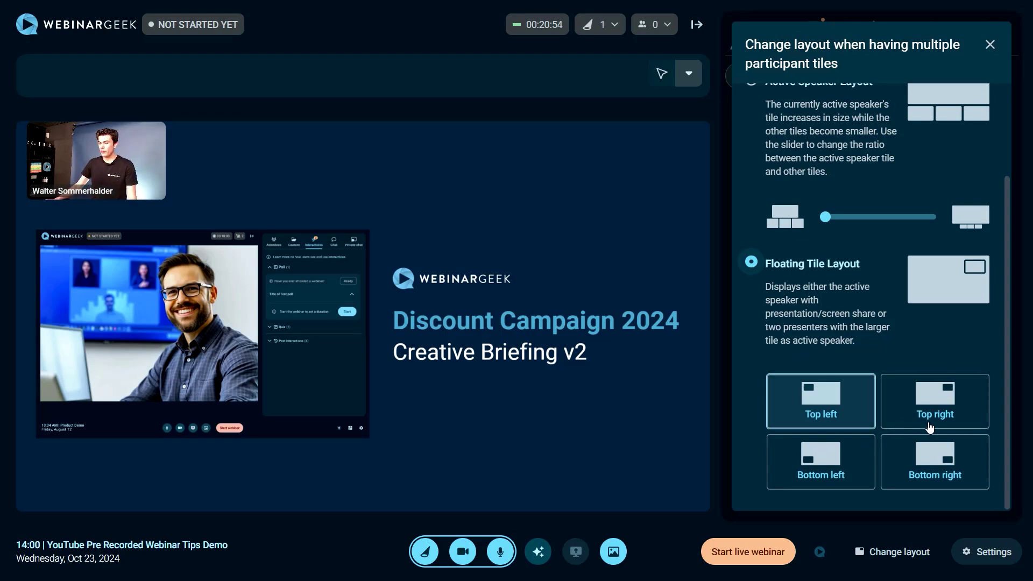
left_click(947, 415)
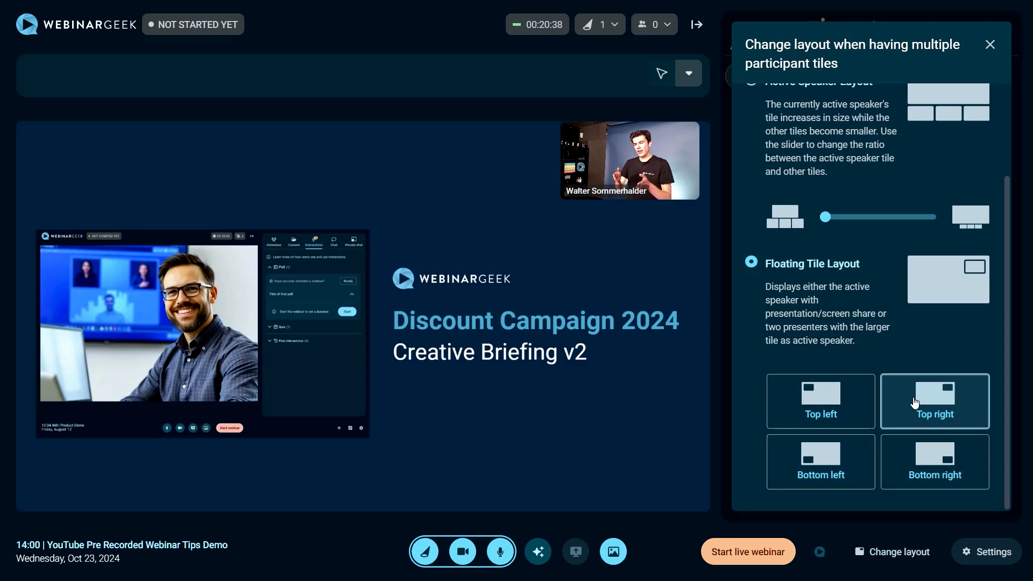
left_click(826, 406)
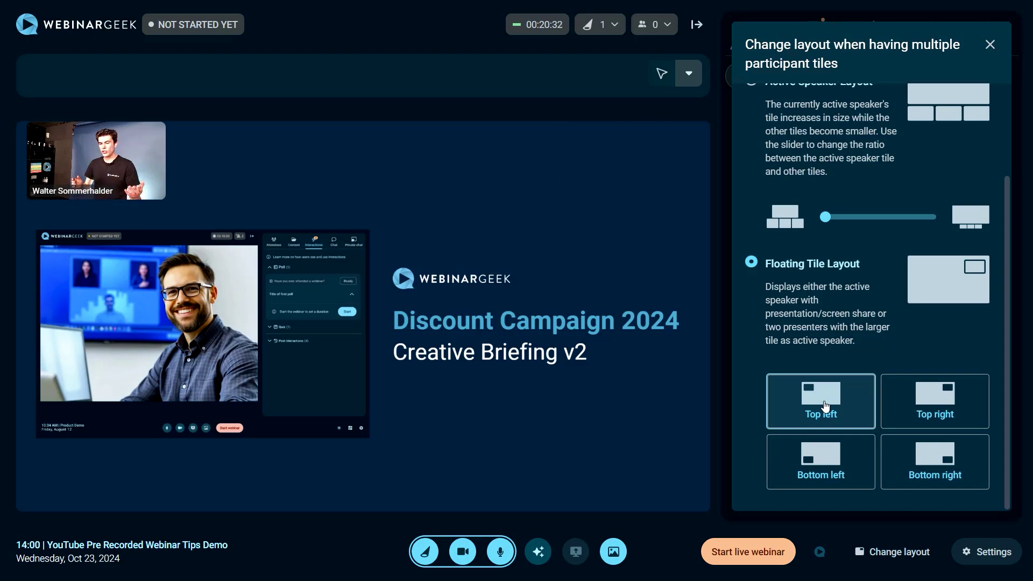
left_click(951, 405)
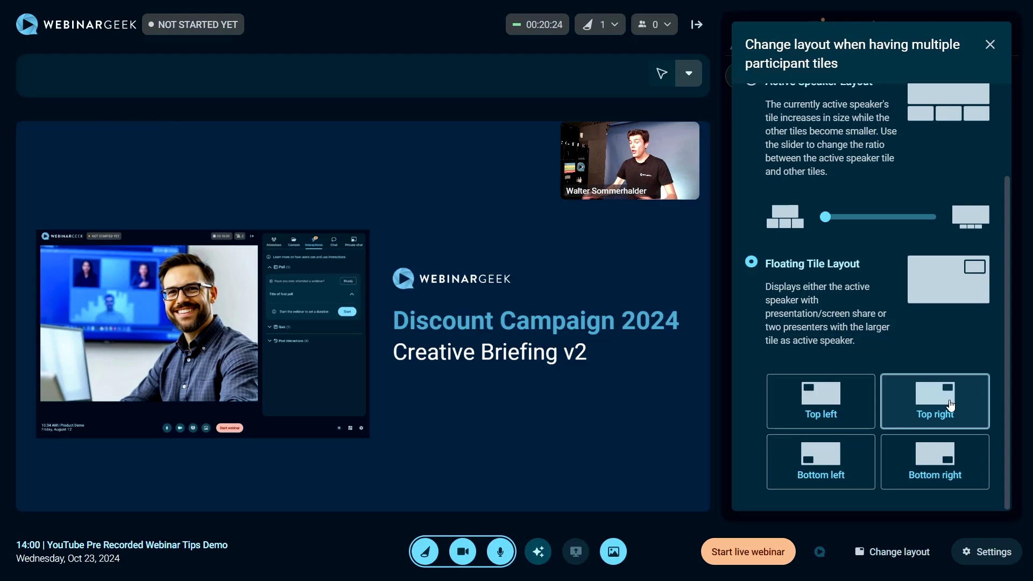
left_click(990, 45)
Step: Show the uploaded presentation's slides and advance the presentation through to slide 5
left_click(818, 51)
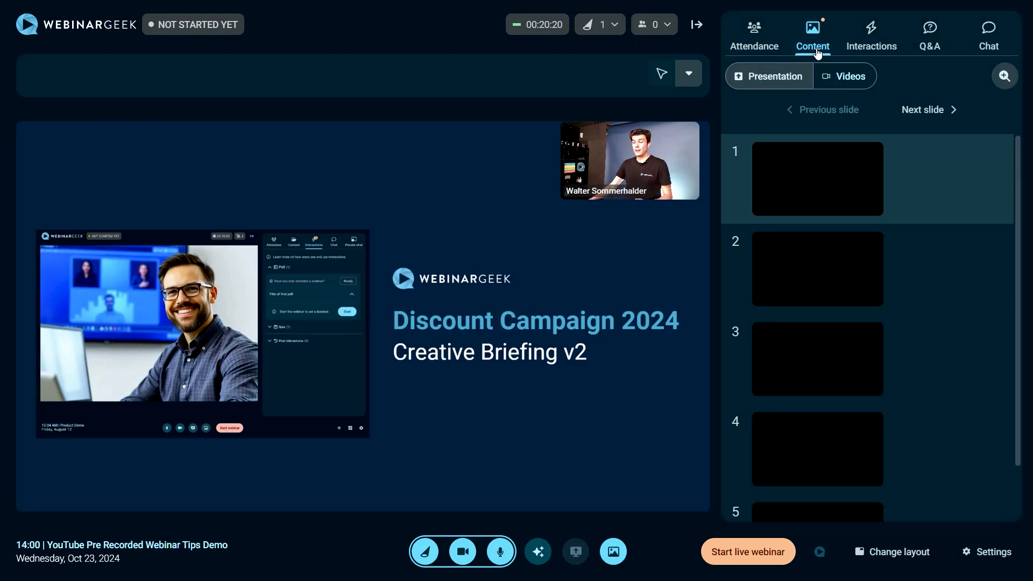
left_click(937, 111)
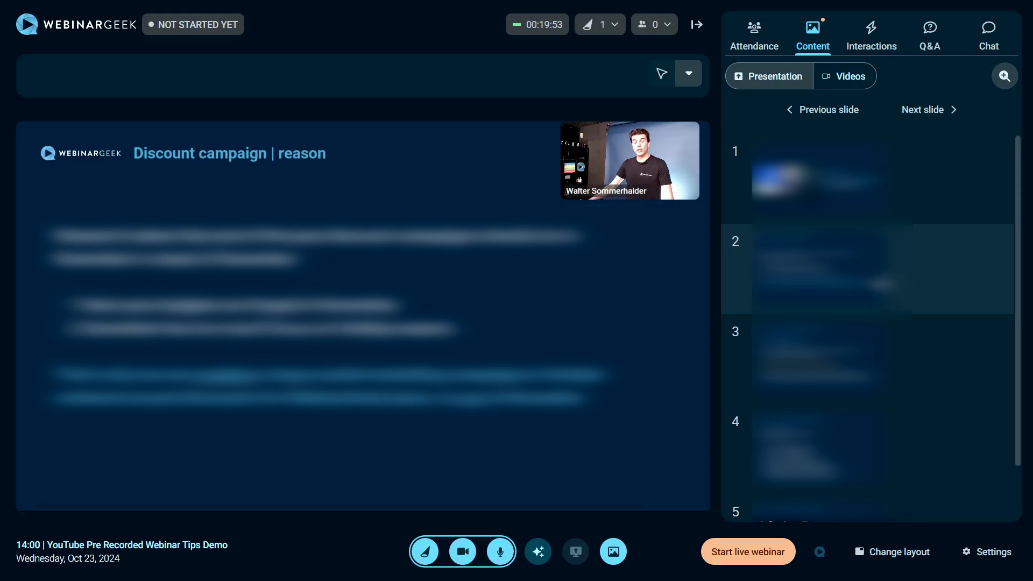
key("Right")
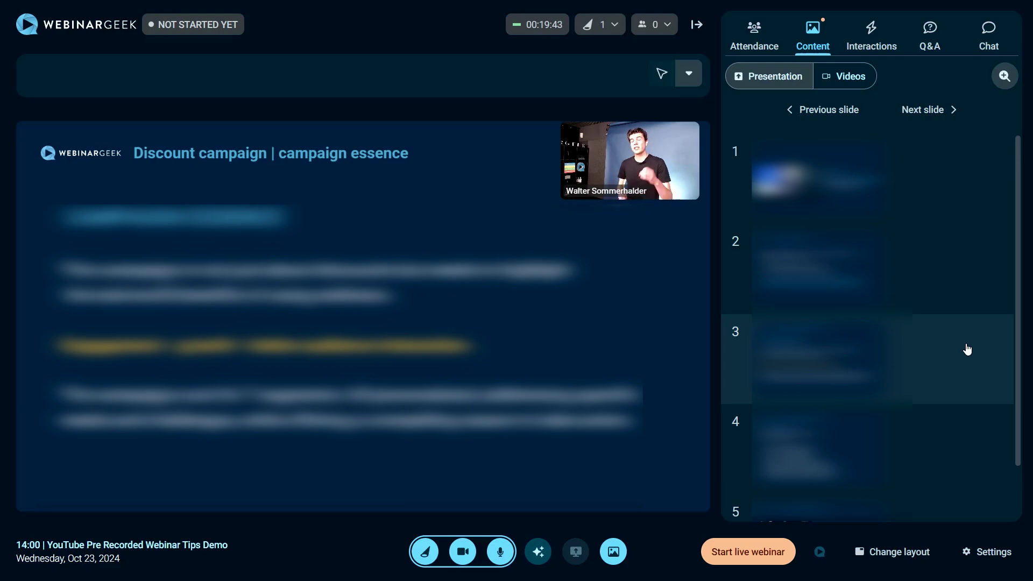
left_click(939, 425)
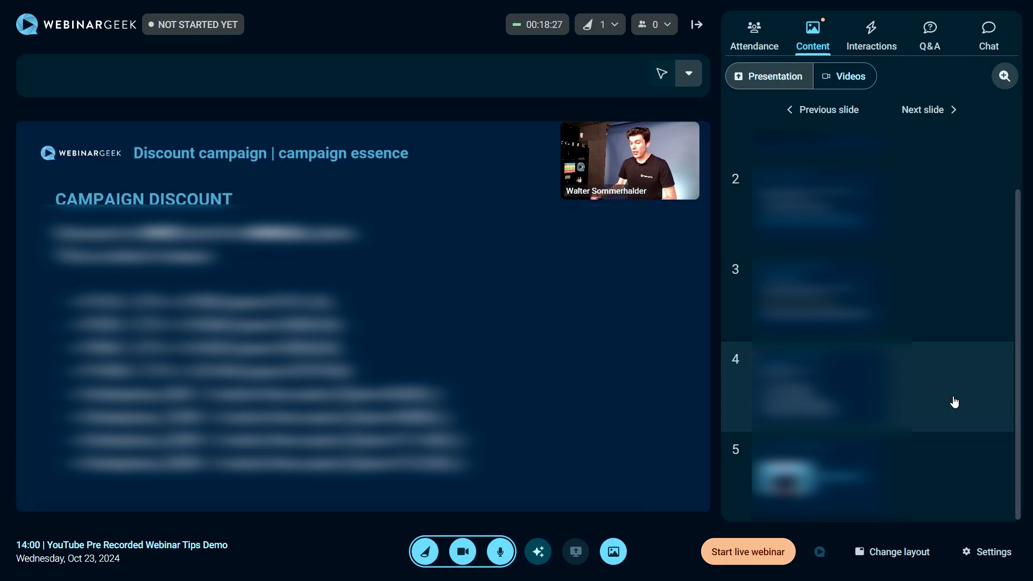
left_click(855, 468)
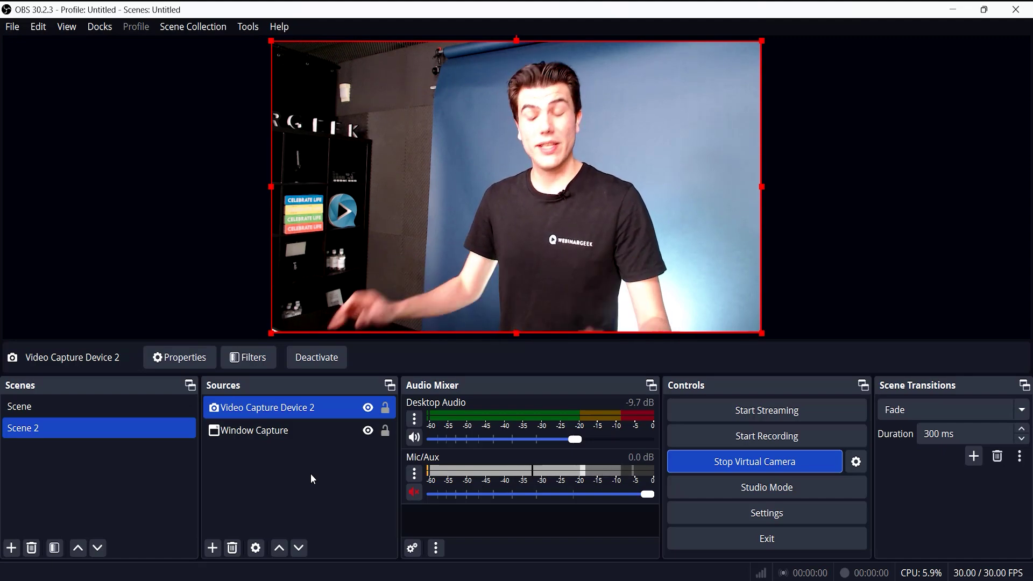
Step: In OBS, add a new Window Capture source to Scene 2, list the windows available for capture, and discard the property changes
left_click(213, 548)
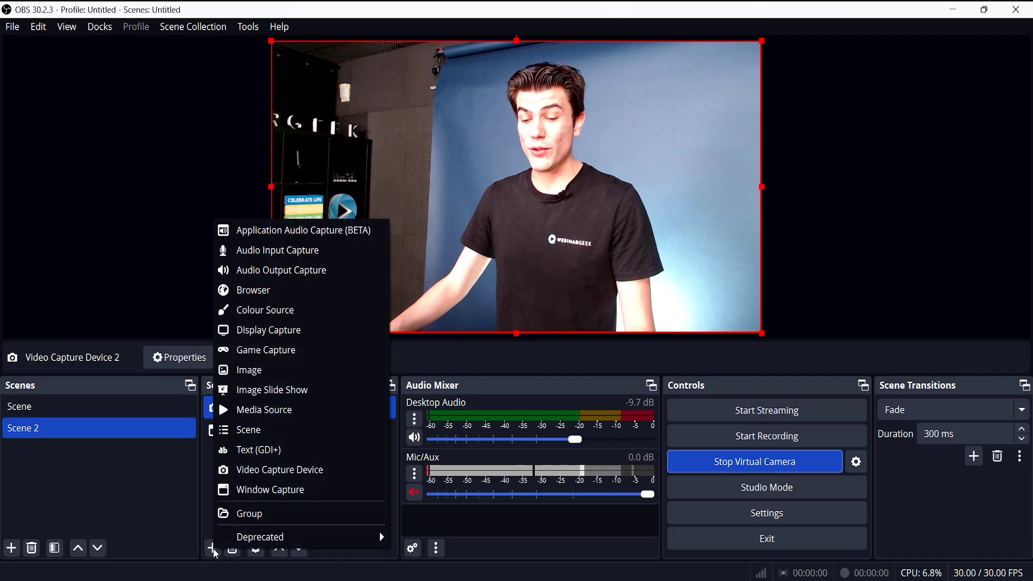
left_click(283, 488)
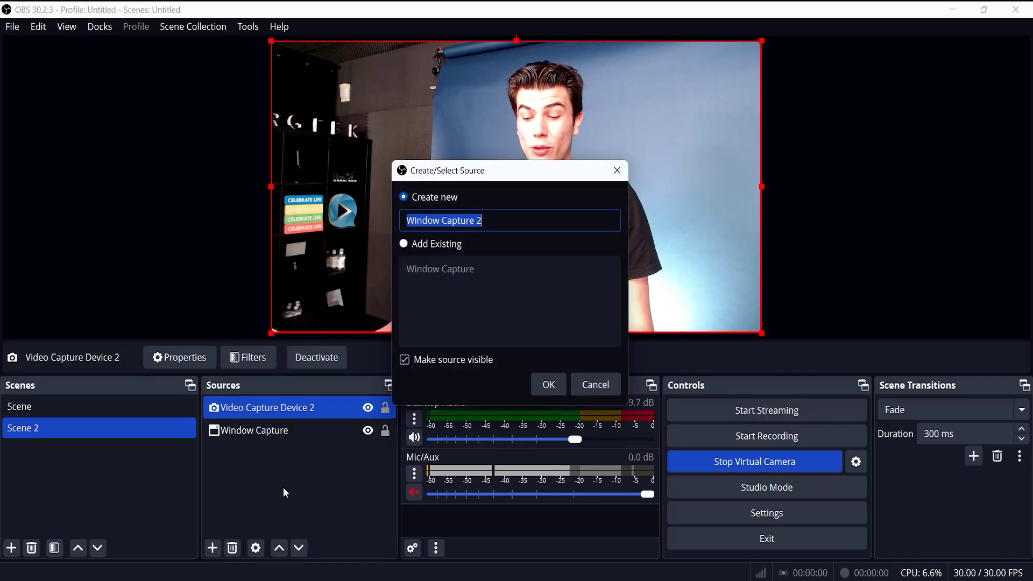
left_click(548, 384)
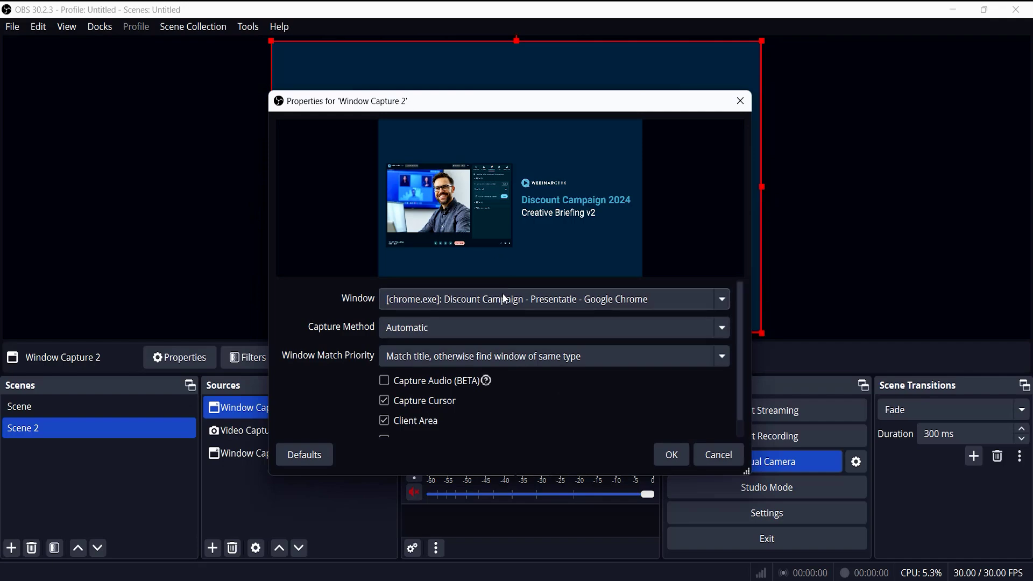
left_click(505, 300)
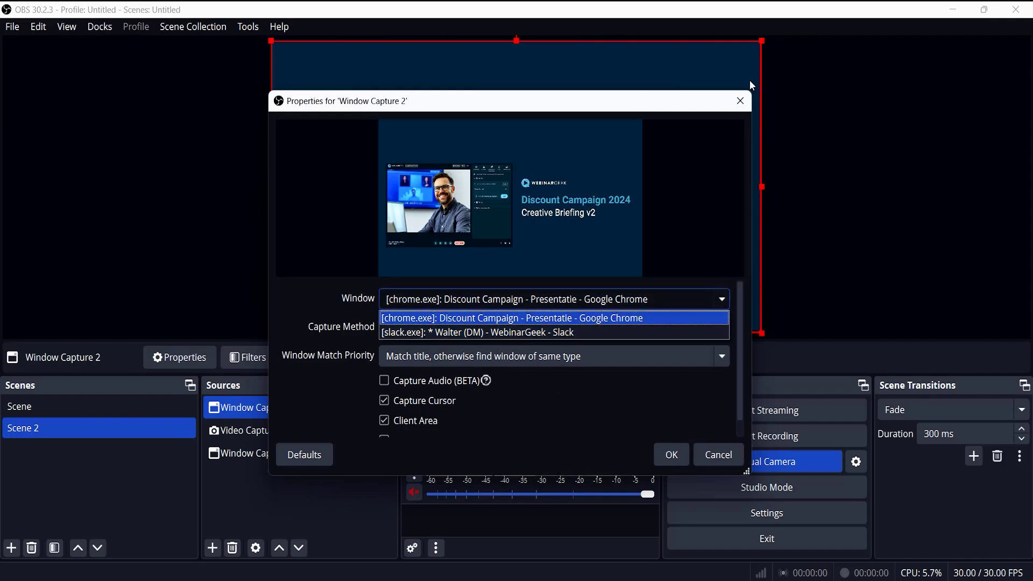
left_click(740, 103)
left_click(740, 102)
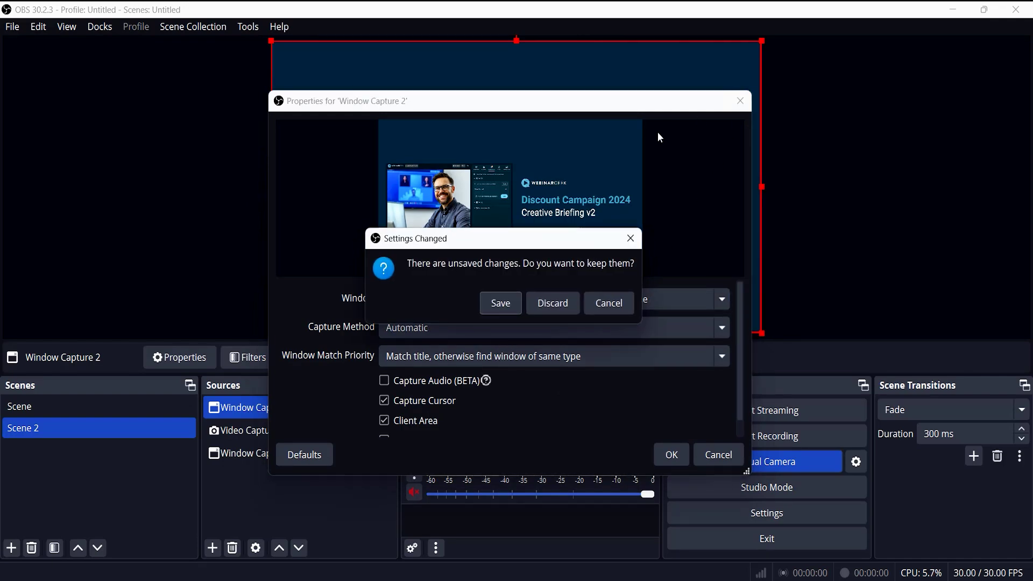
left_click(545, 304)
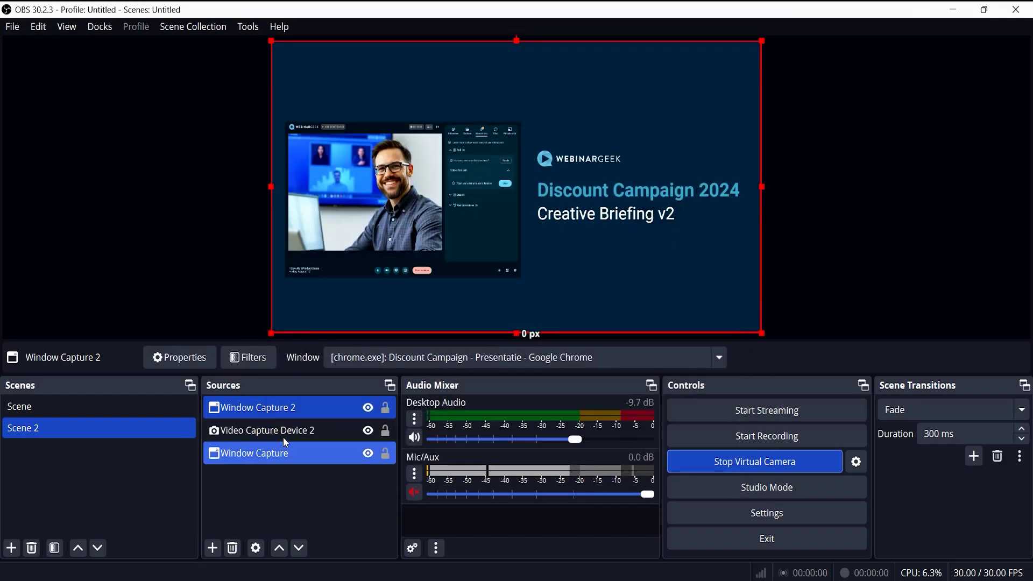
Step: Hide the newly added second Window Capture source and remove it from Scene 2
left_click(369, 409)
right_click(325, 408)
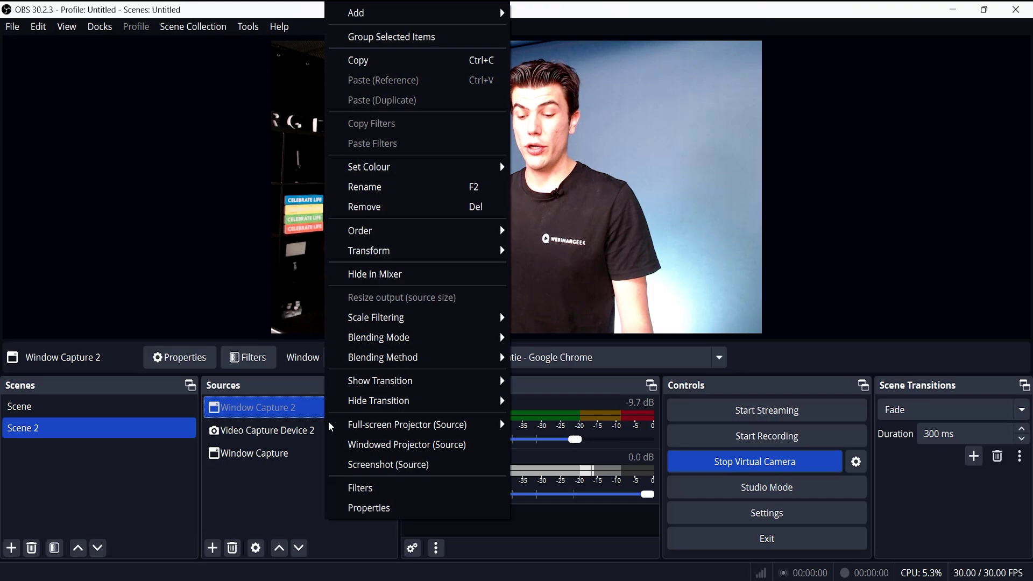
left_click(387, 207)
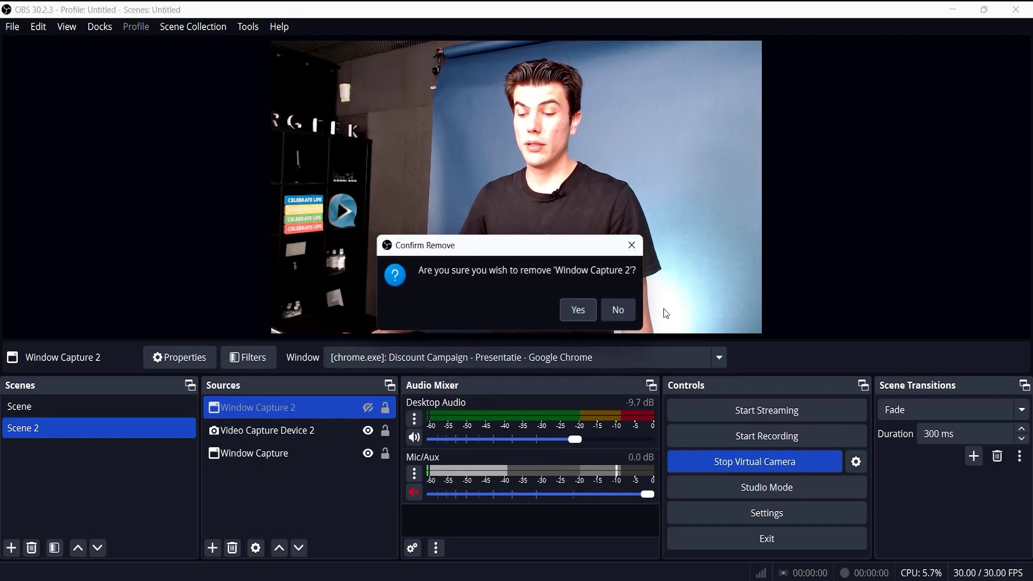
left_click(573, 307)
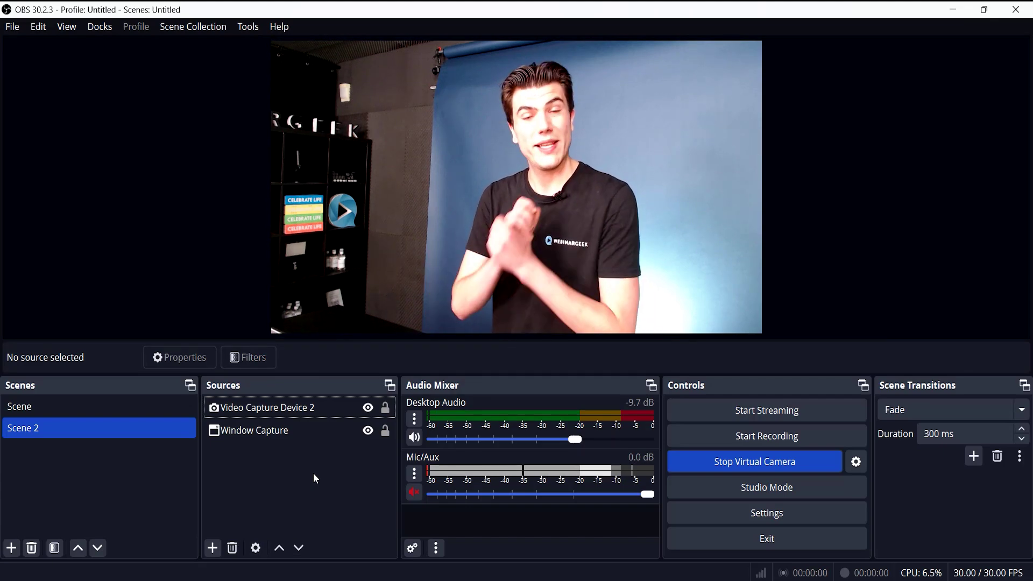
Step: Select the Window Capture and Video Capture Device 2 sources in turn to examine how they overlap in Scene 2
left_click(300, 437)
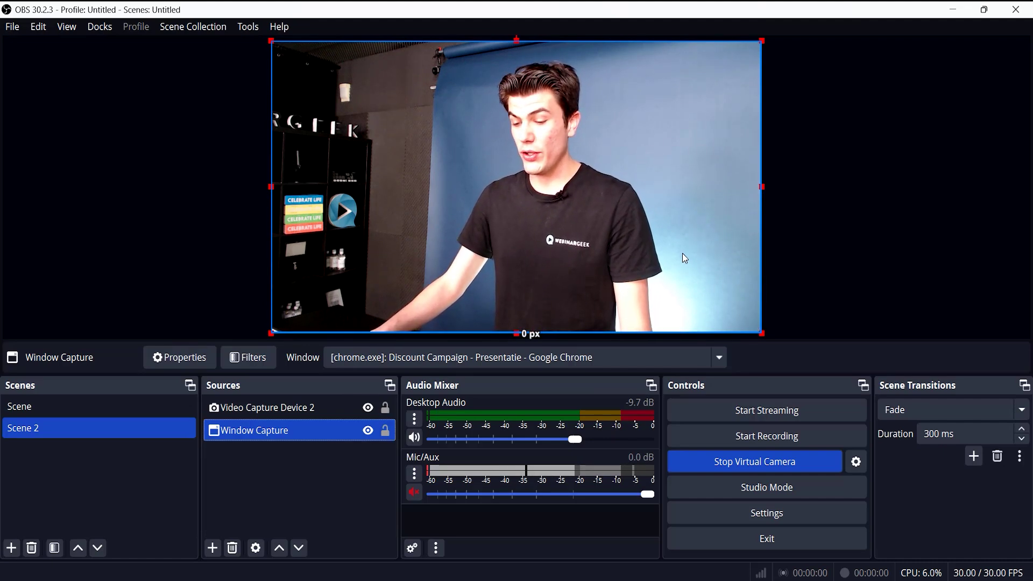
left_click(316, 407)
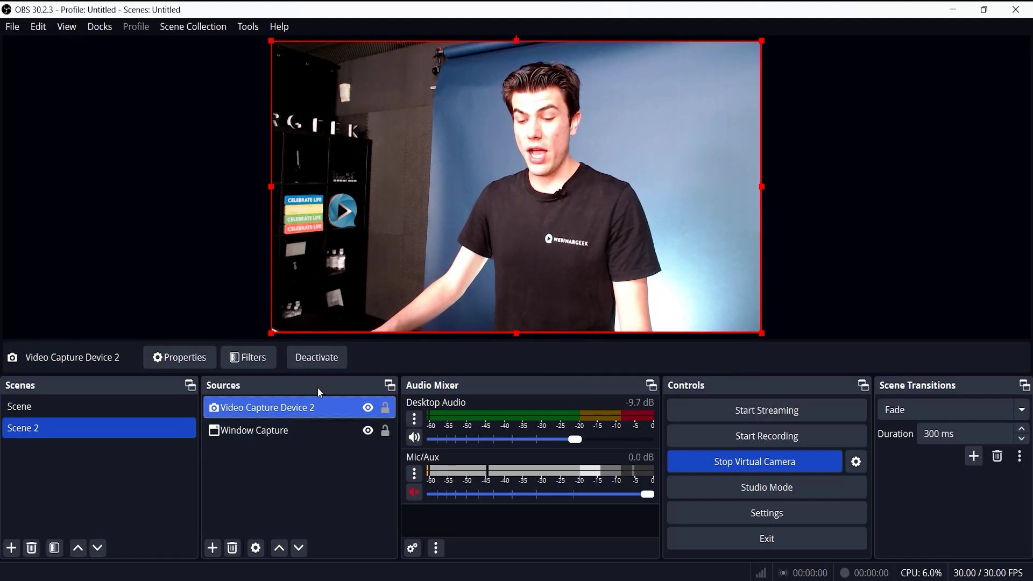
left_click(588, 207)
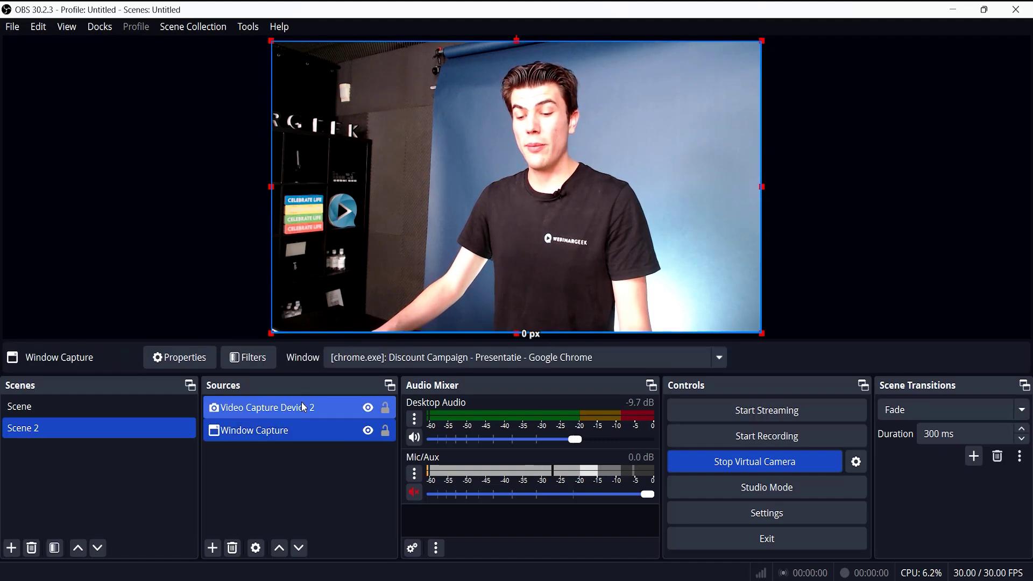
left_click(285, 409)
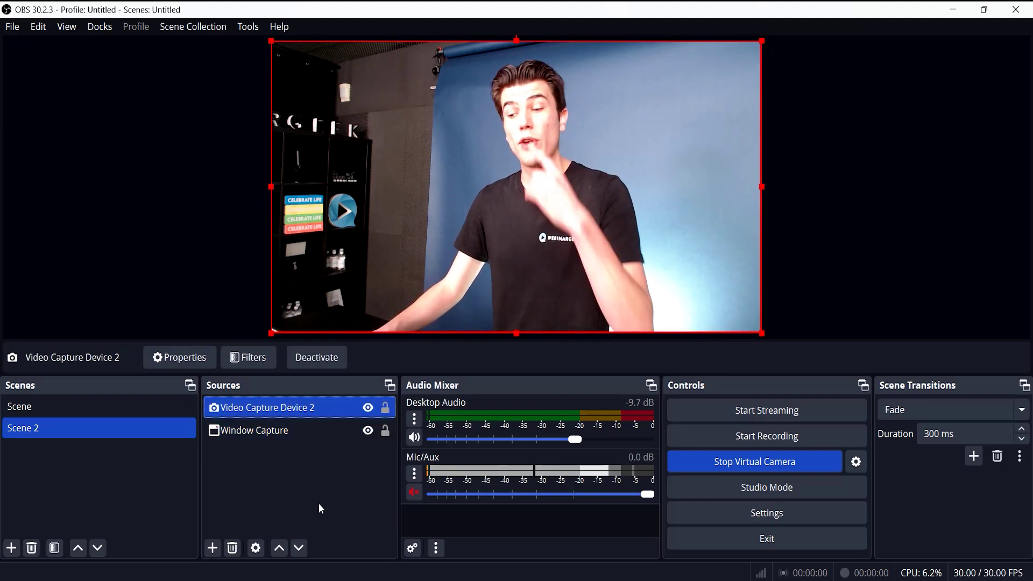
Step: Shrink the Video Capture Device 2 source to a thumbnail and place it about 97 px from the slide's right edge and 63 px from its top
left_click_drag(273, 334, 694, 110)
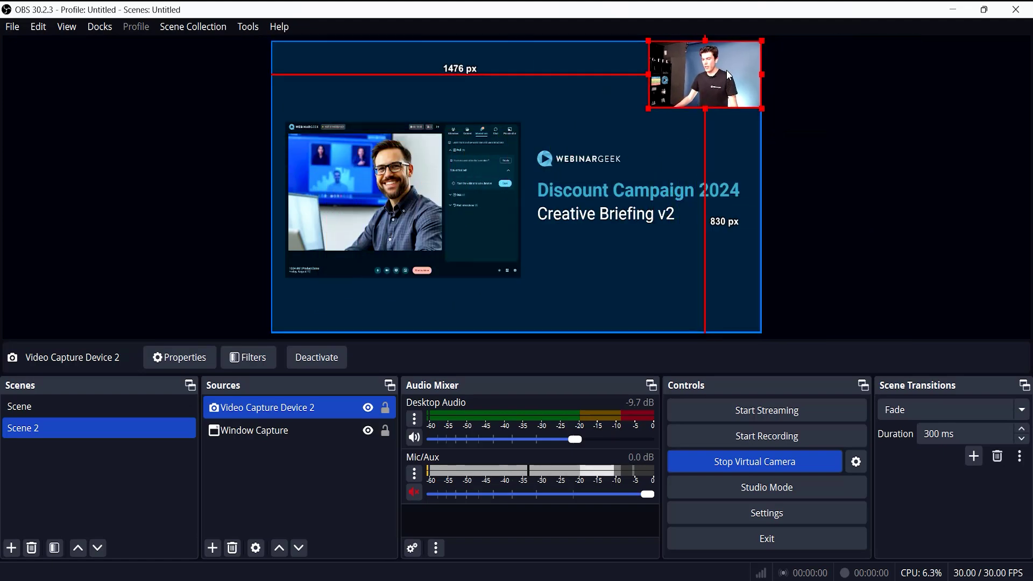
left_click_drag(721, 75, 702, 87)
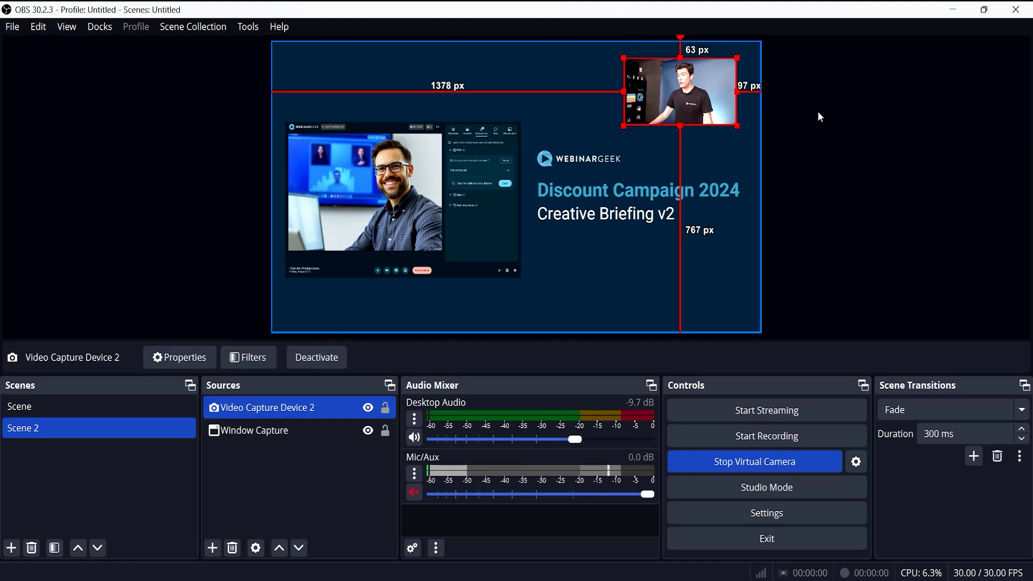
left_click(840, 137)
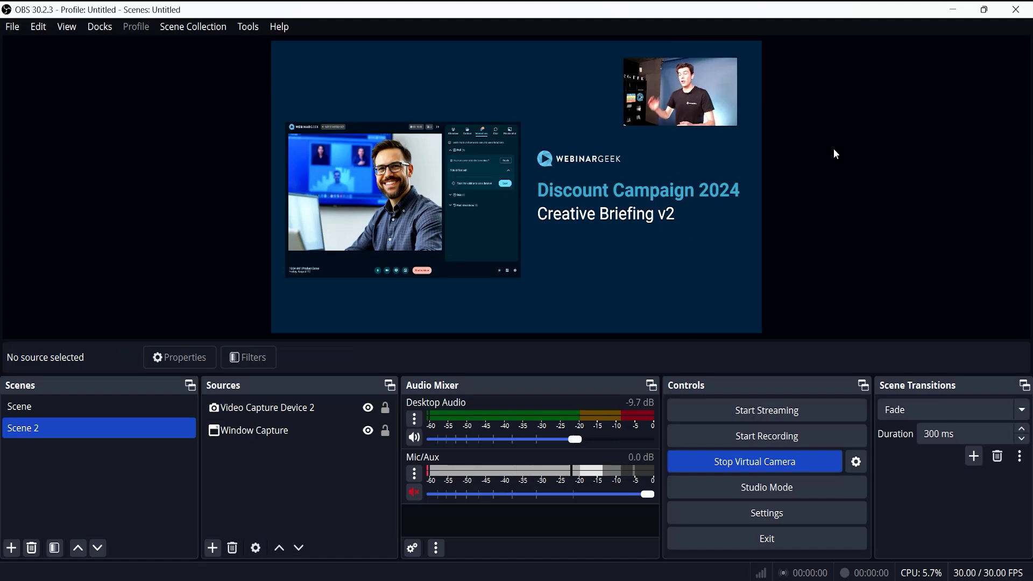
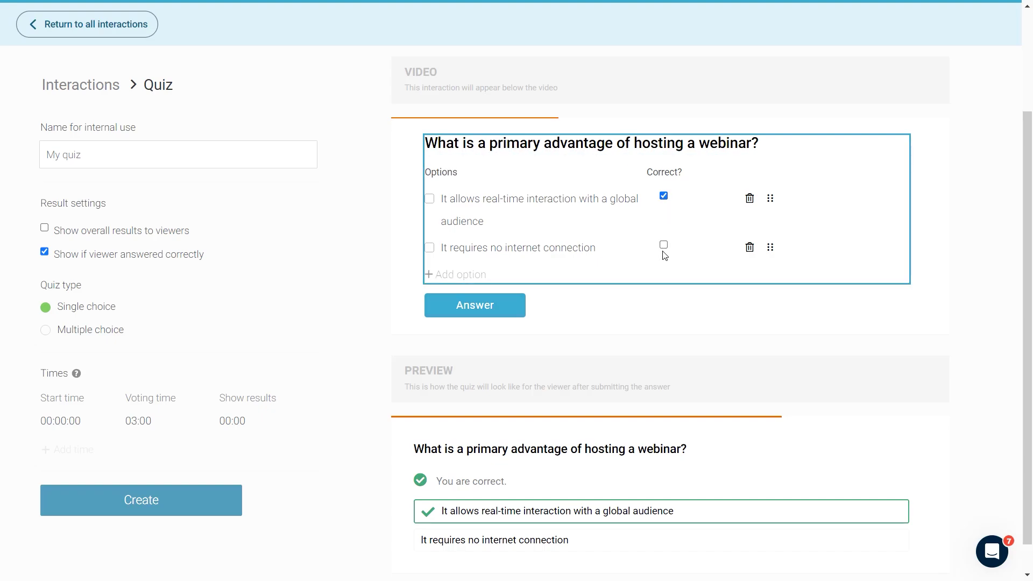
Step: Try the Multiple choice quiz type with both answers marked correct, restore the Single choice setup, and try reordering the answer options
left_click(46, 332)
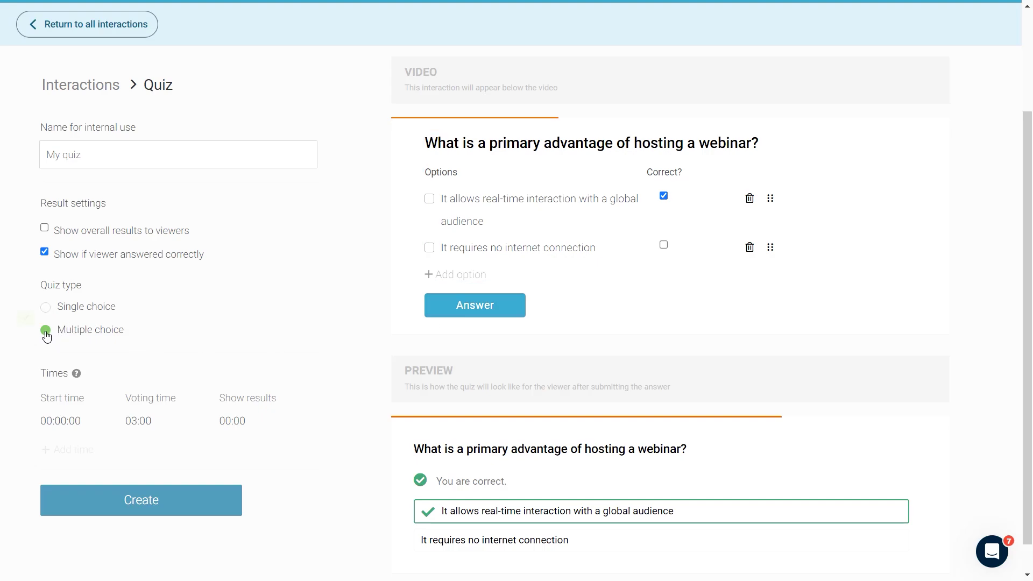
left_click(663, 245)
left_click(664, 246)
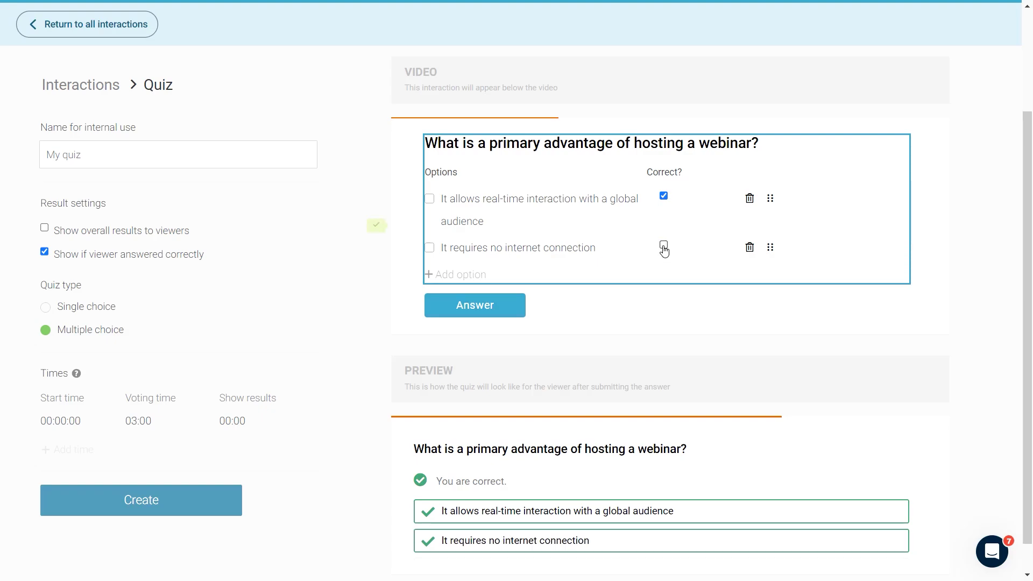
left_click(47, 308)
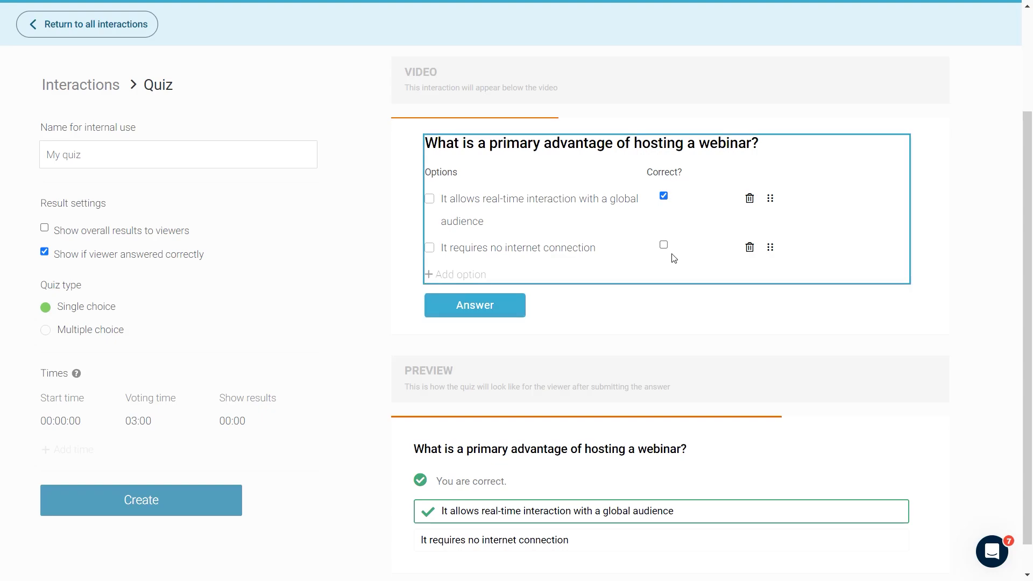
left_click_drag(770, 255, 772, 192)
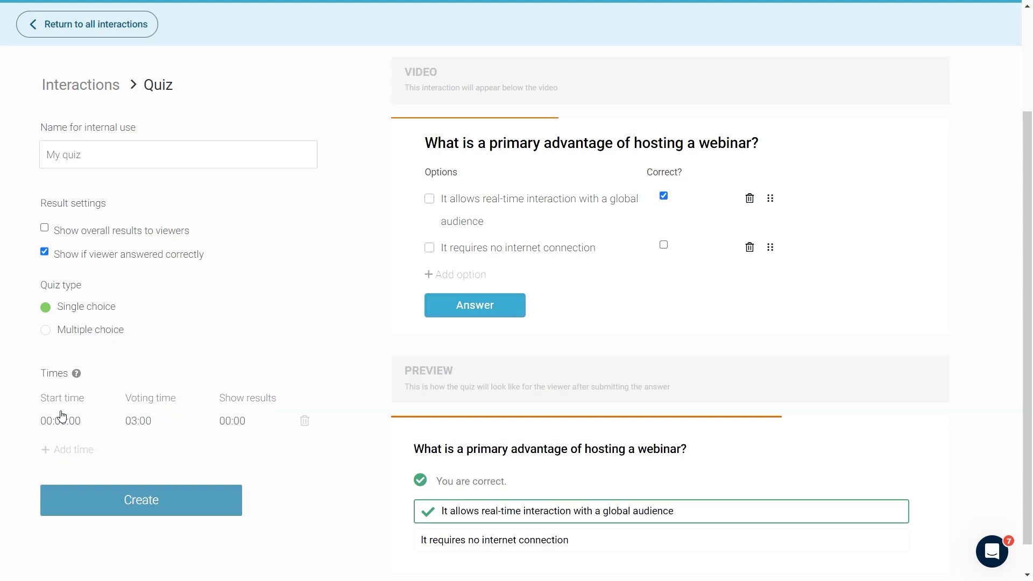
Step: Set the quiz's start time to 00:15:00 and its show results time to 00:02:00, add a second time entry, and create the quiz
mouse_move(80, 378)
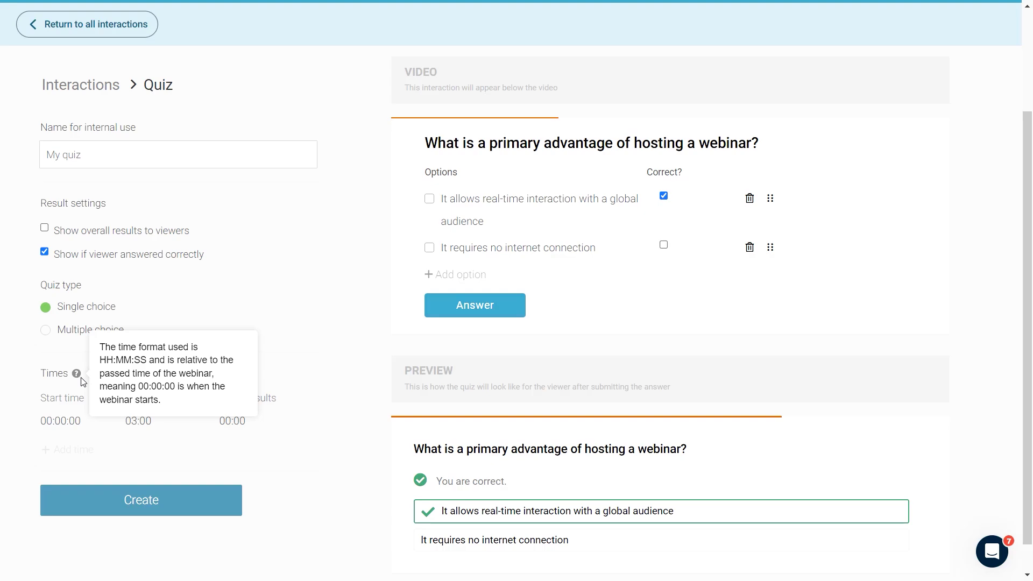
left_click(61, 422)
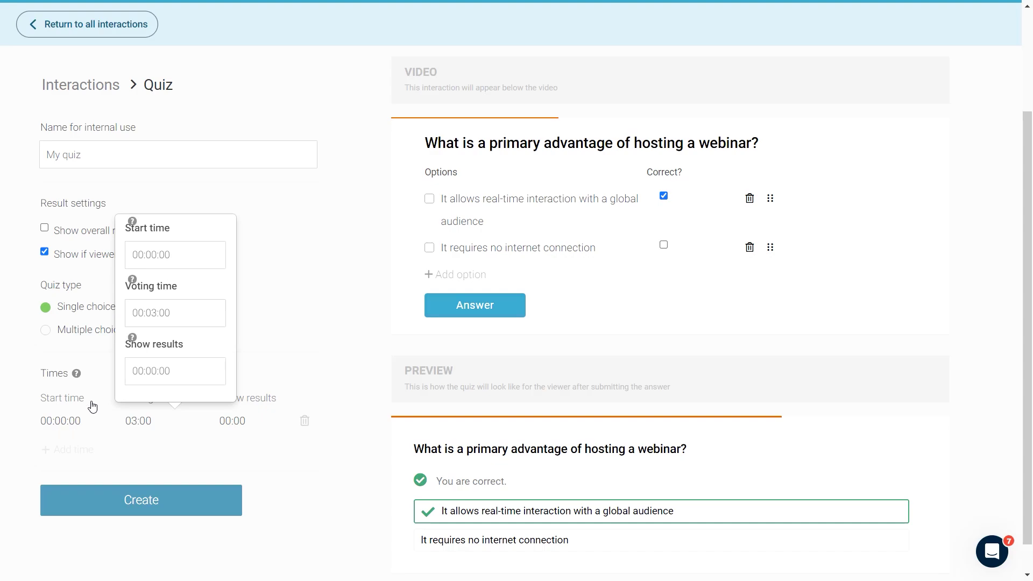
double_click(139, 255)
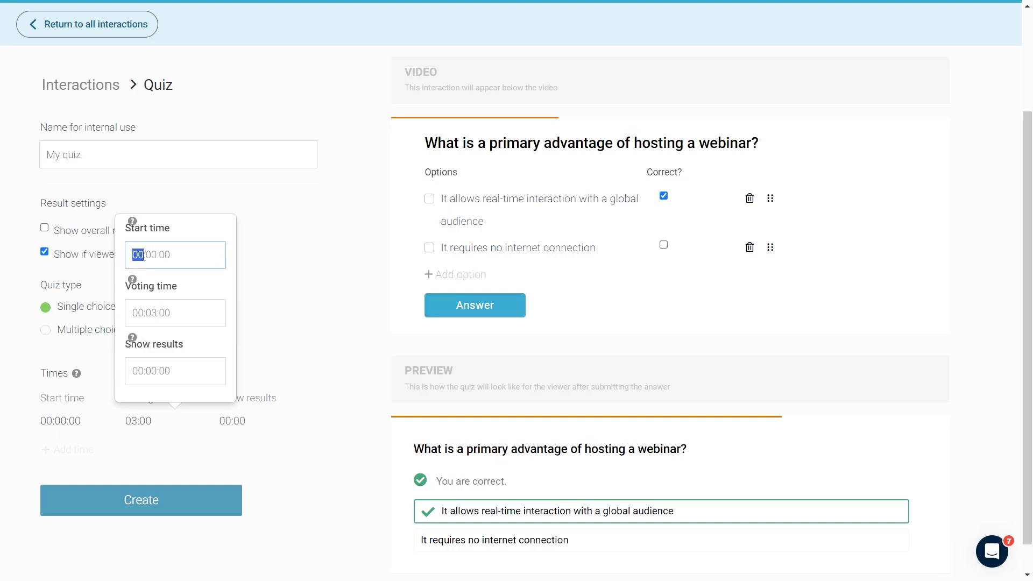
left_click(149, 255)
left_click(156, 376)
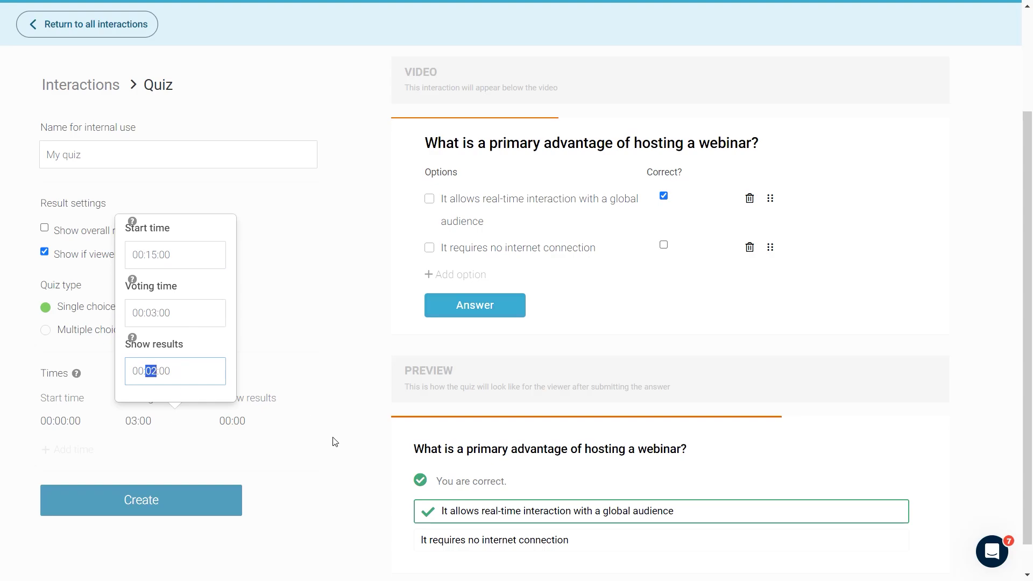
left_click(306, 456)
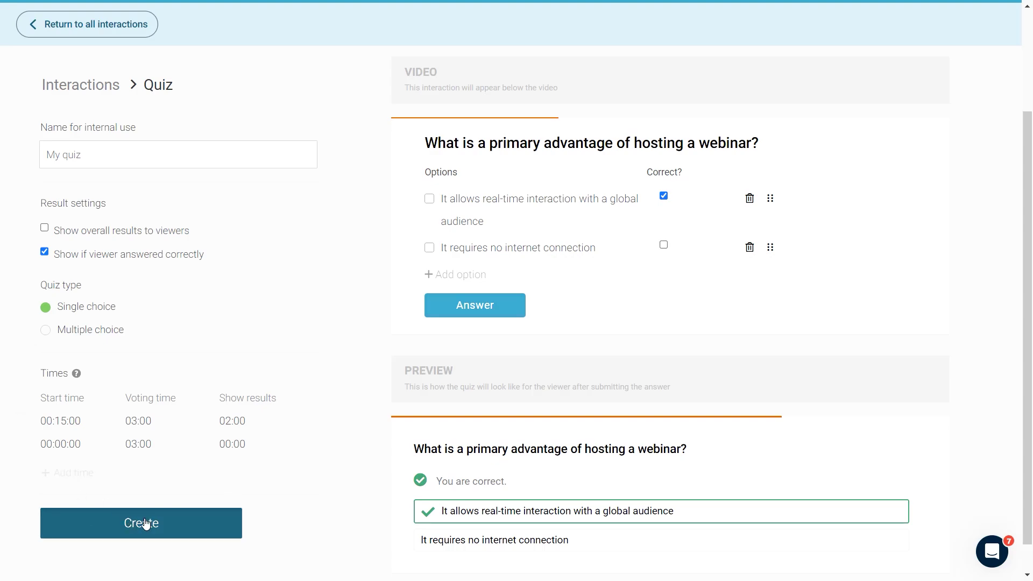
left_click(144, 523)
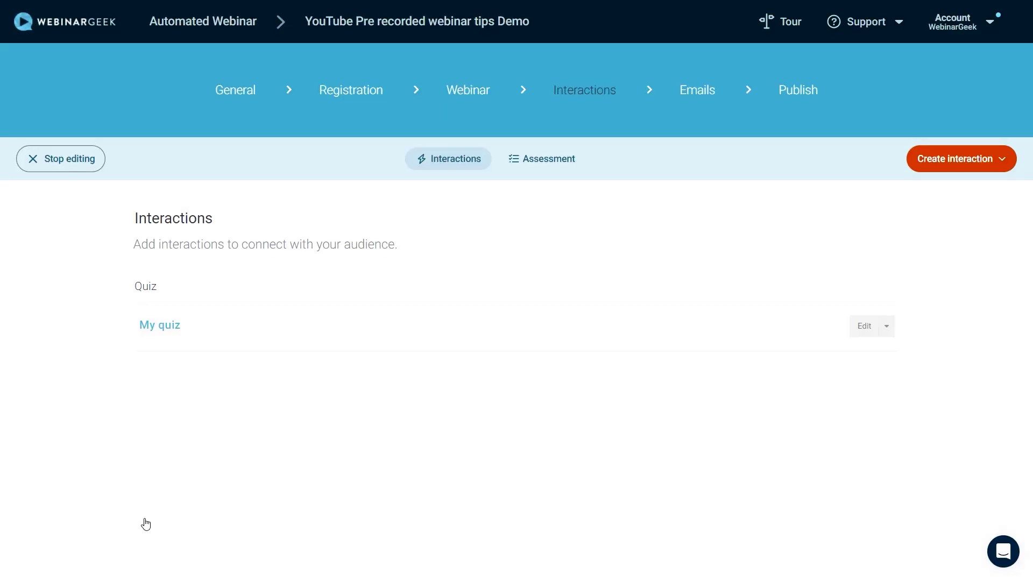
Step: Reopen the new quiz, change its internal name to "Advantage of hosting a webinar quiz", and return to all interactions
left_click(190, 333)
left_click_drag(285, 288, 32, 296)
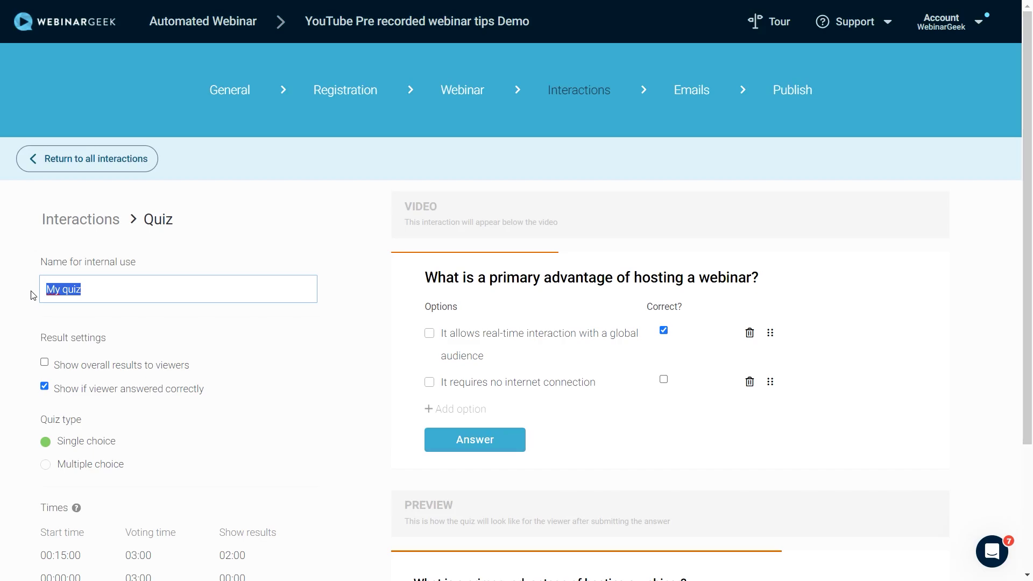
key("BackSpace")
type("Advan")
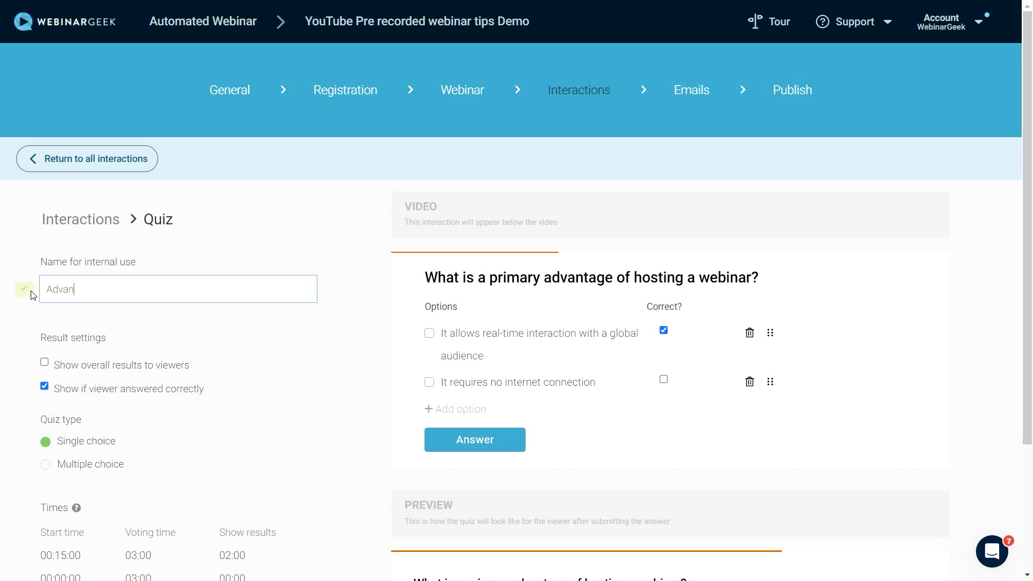
type("tage of hosting a we")
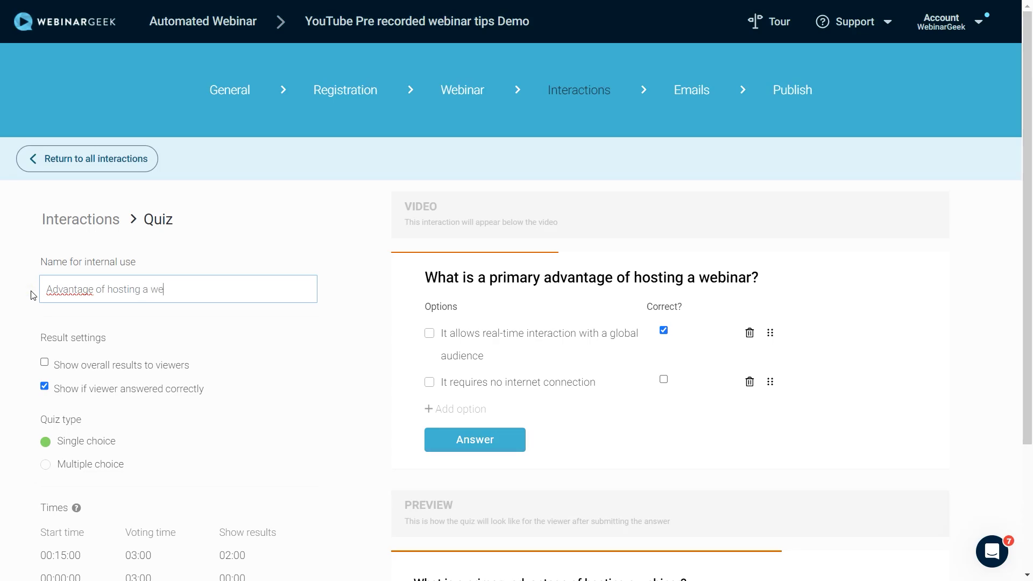
type("binar quiz")
scroll(162, 288, "down", 3)
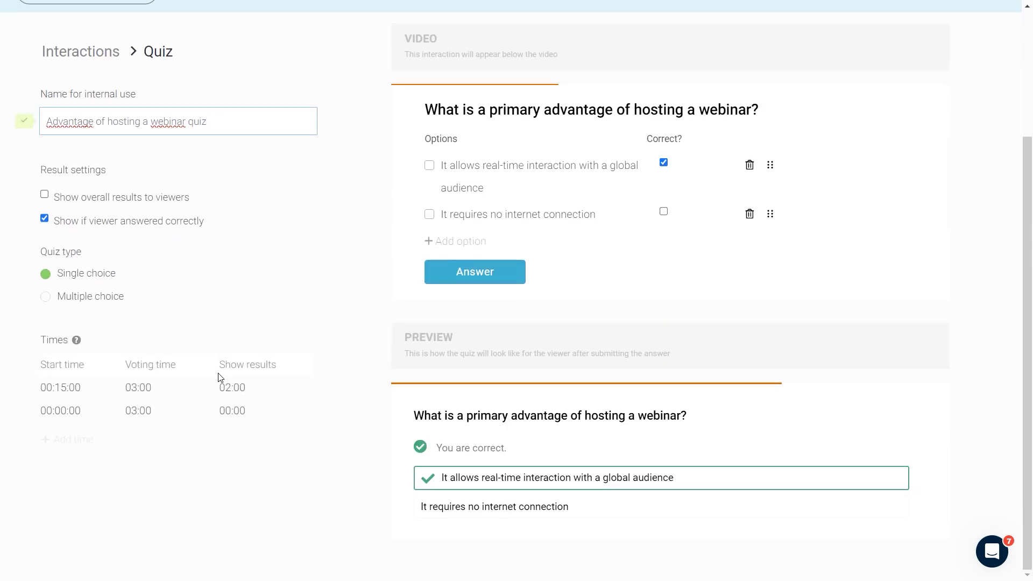
scroll(209, 373, "up", 3)
left_click(103, 161)
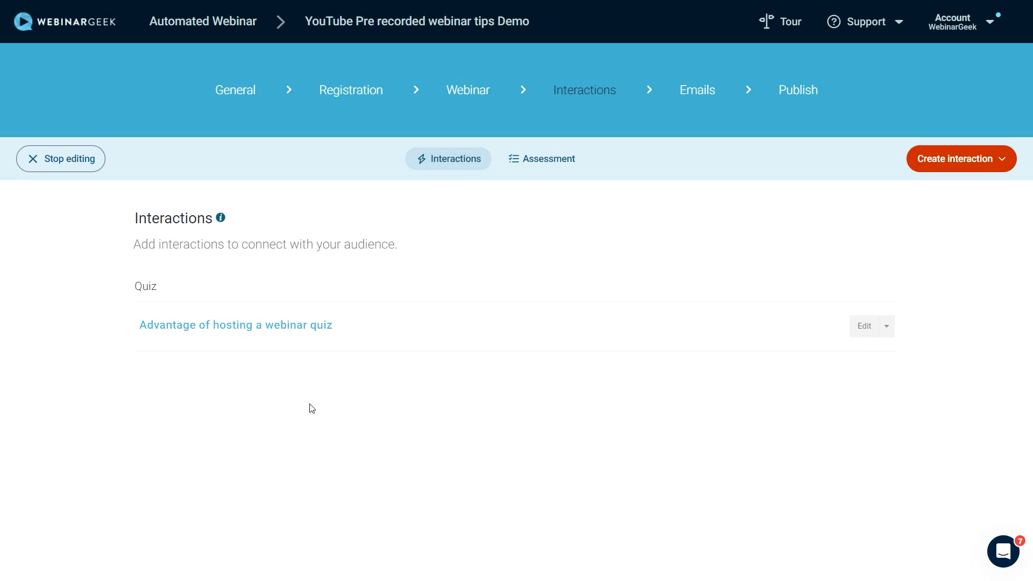
Step: Start a new poll interaction using the new poll template
left_click(971, 162)
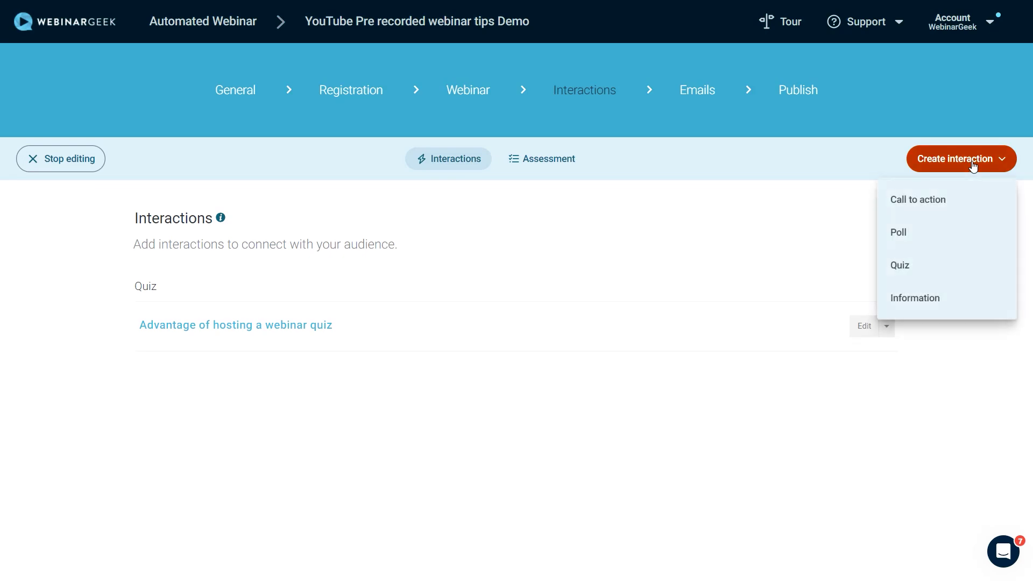
left_click(919, 239)
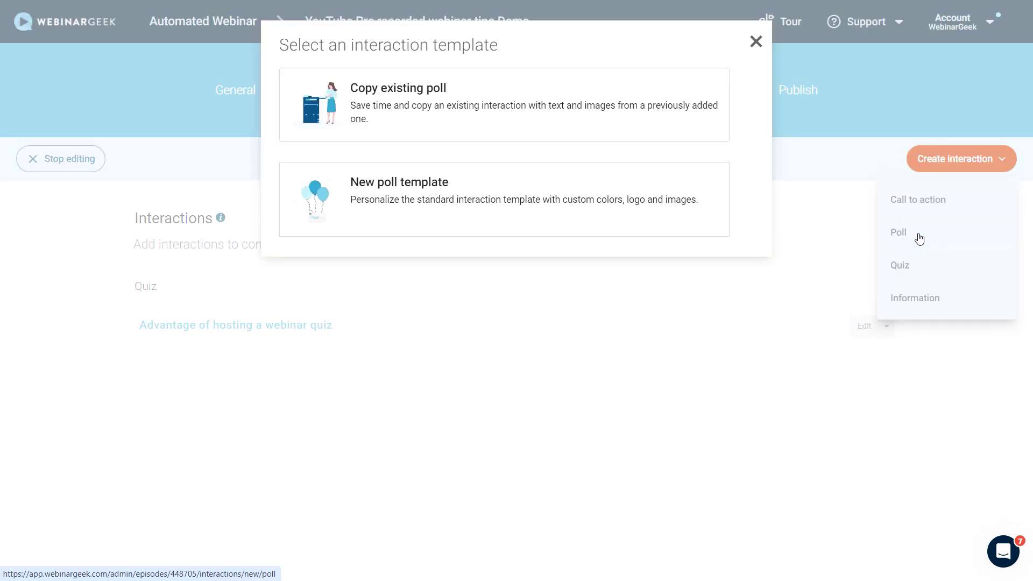
left_click(534, 221)
scroll(323, 216, "down", 3)
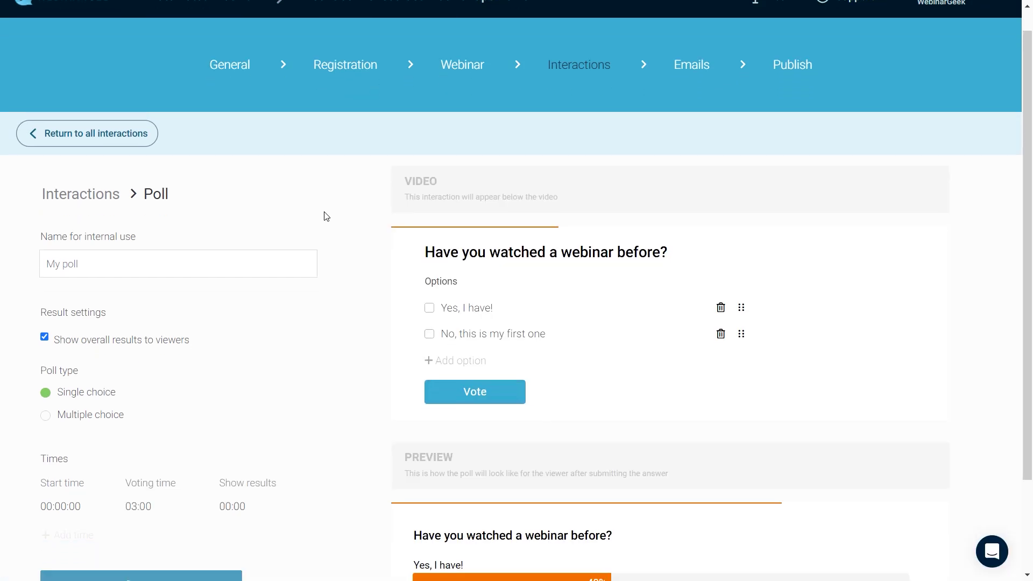
scroll(325, 216, "up", 1)
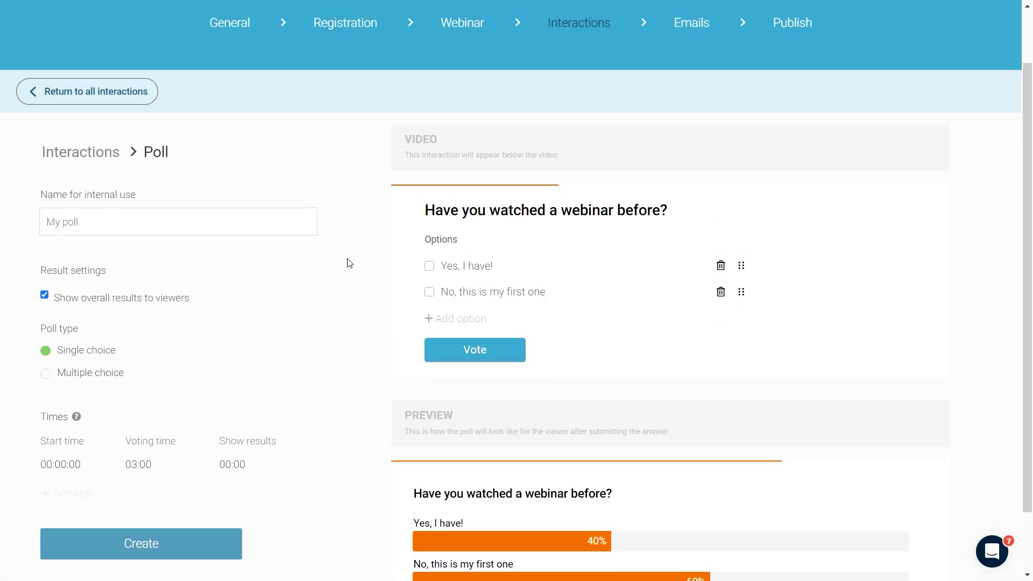
Step: Set the poll type to Multiple choice, and turn the overall results for viewers off and back on
left_click(82, 376)
left_click(45, 301)
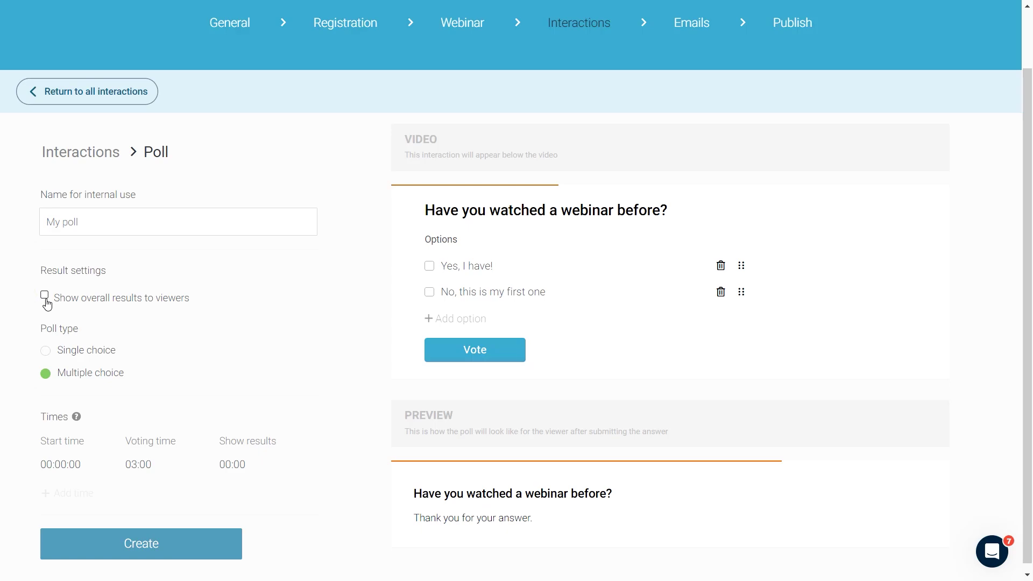
left_click(46, 300)
Step: Set the poll's start time to 00:05:00 and its show results time to 00:01:00, and create the poll
scroll(56, 306, "down", 1)
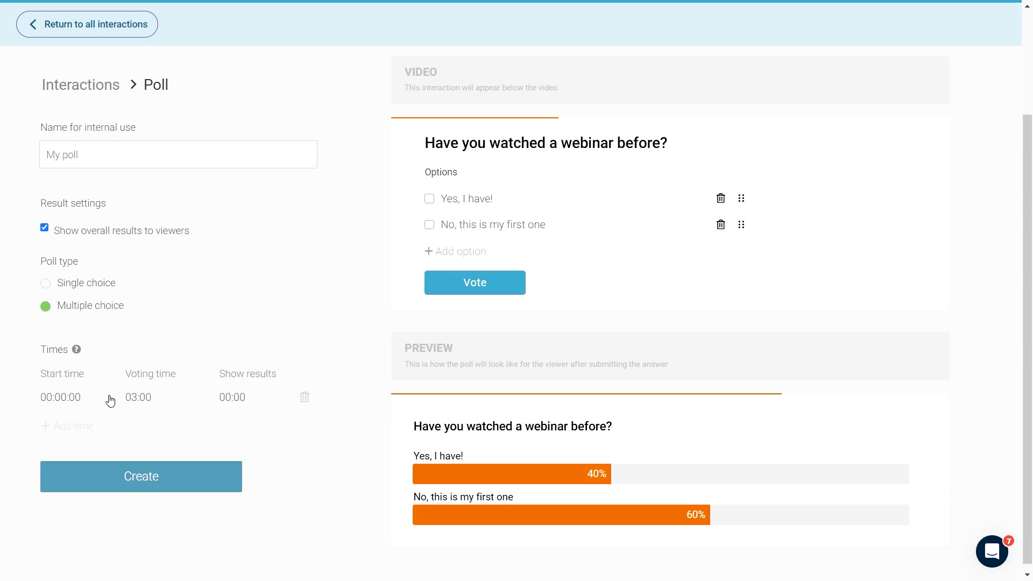
left_click(62, 401)
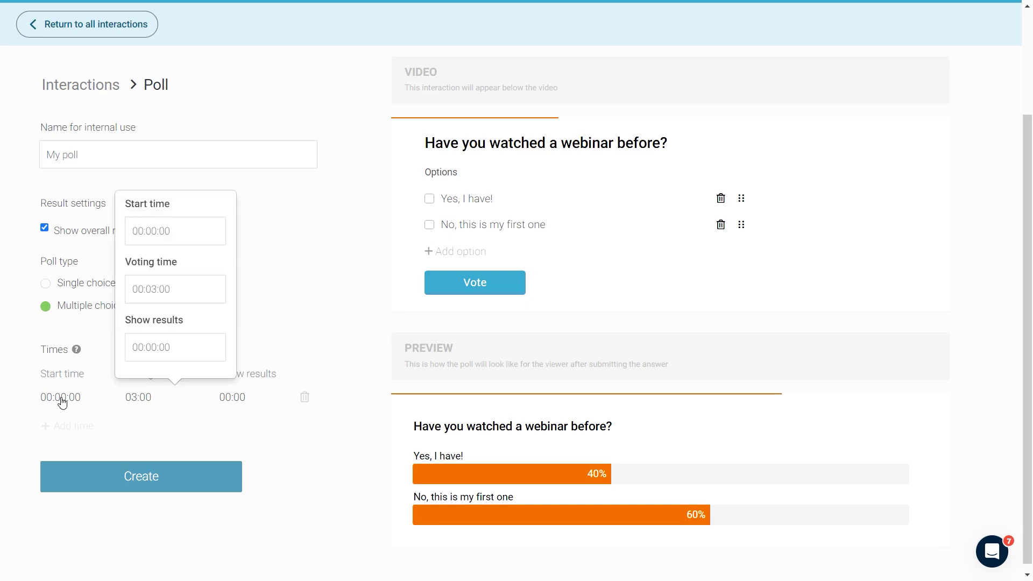
left_click(155, 227)
left_click(155, 231)
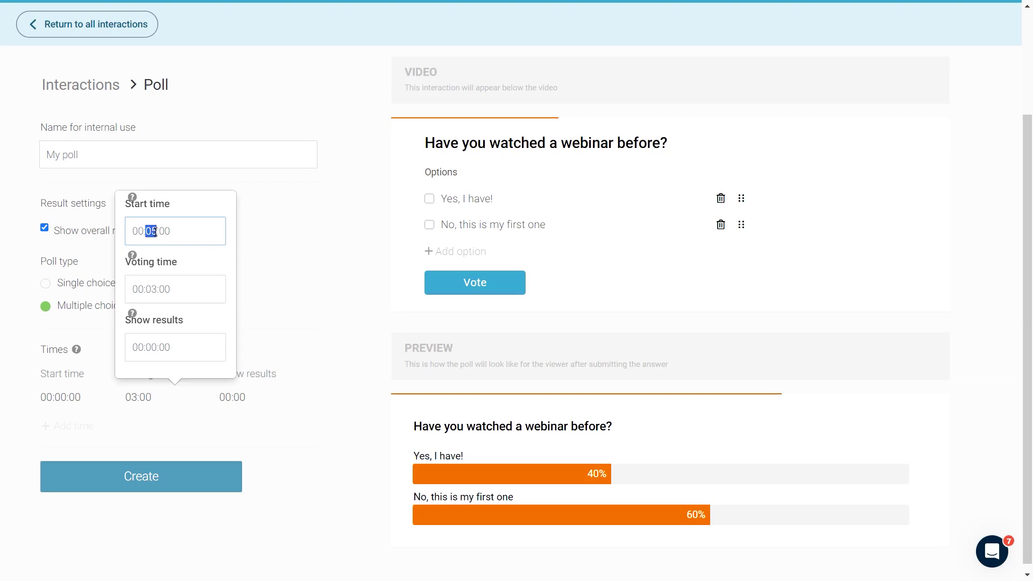
left_click(154, 352)
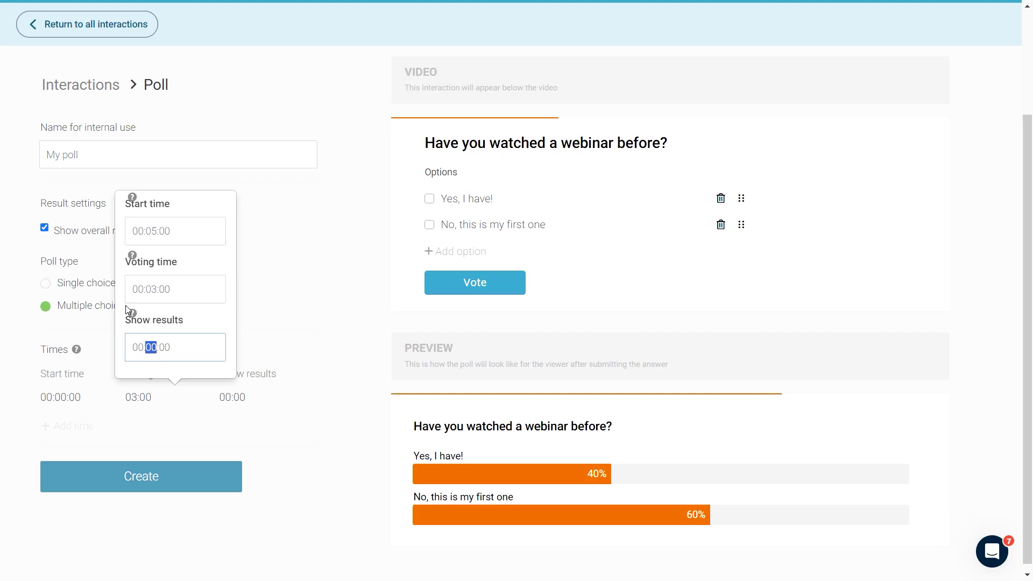
mouse_move(134, 315)
left_click(194, 481)
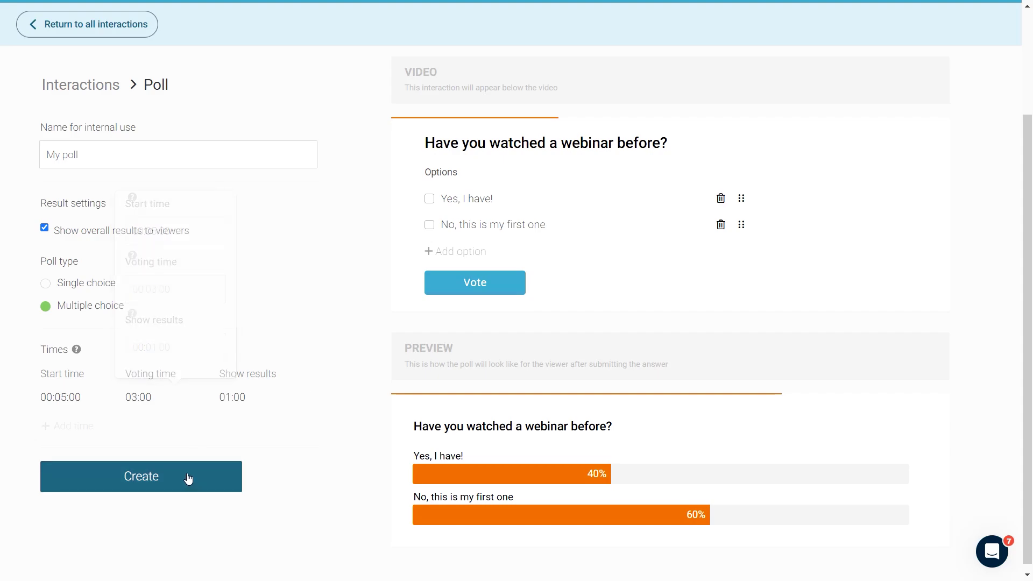